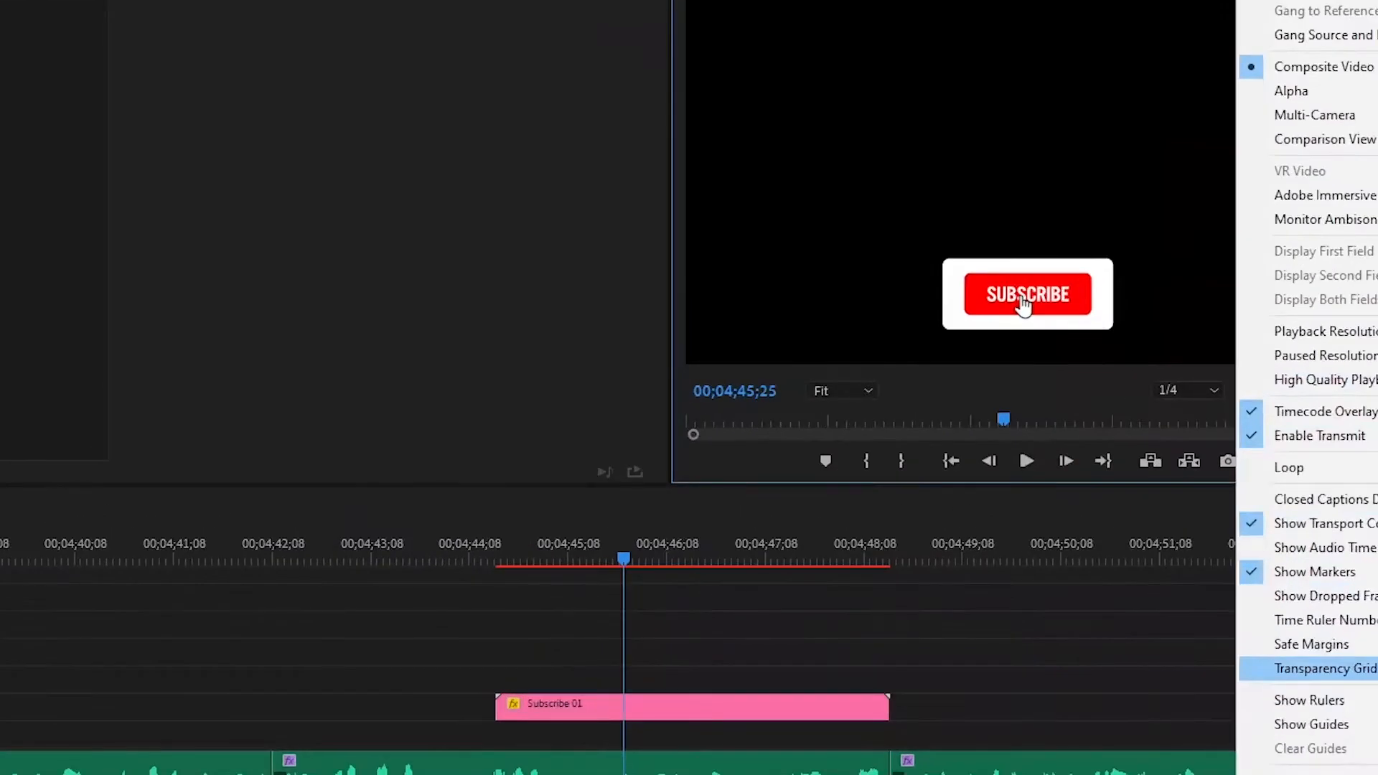
Turn on the program preview's transparency grid, view it full screen and scrub through the Subscribe 01 clip
{"action": "left_click", "coordinate": [1149, 572]}
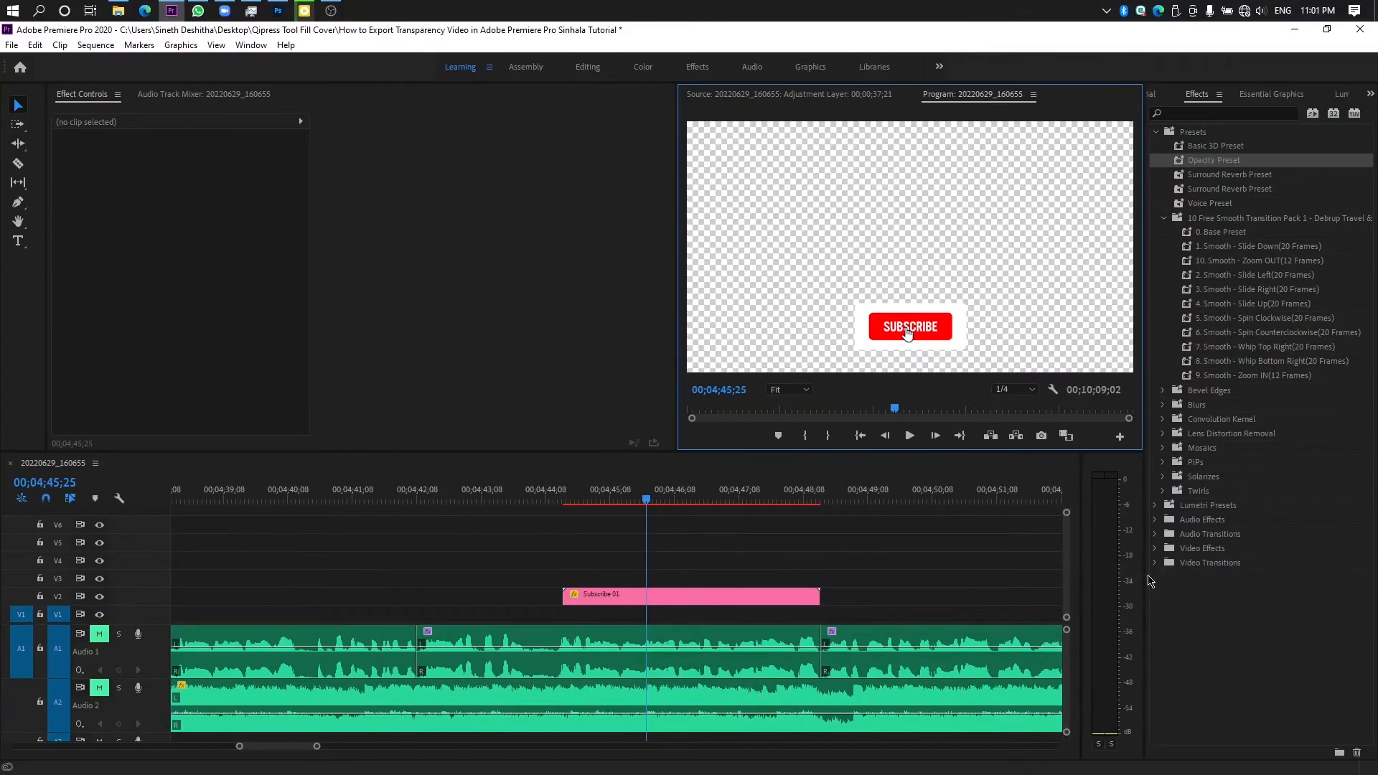
{"action": "key", "text": "ctrl+grave"}
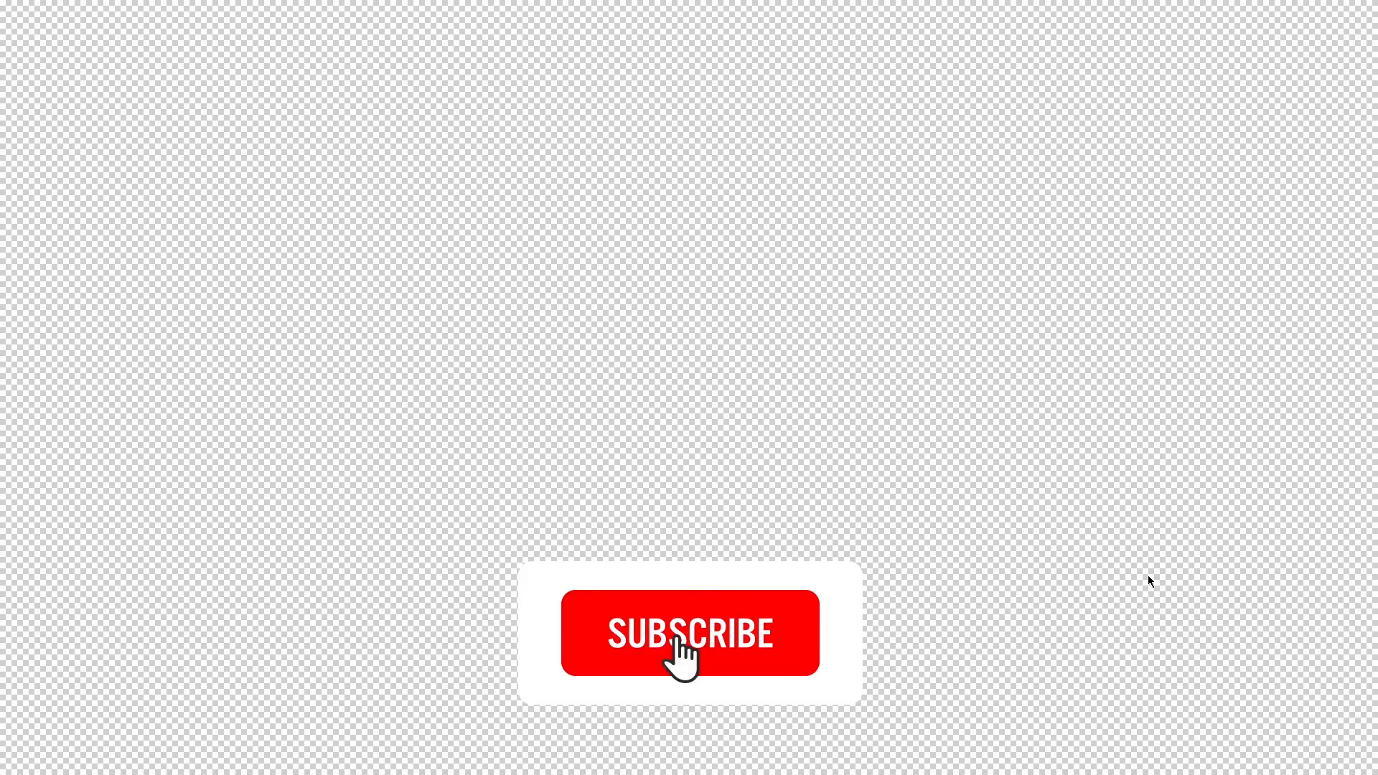
{"action": "key", "text": "Escape"}
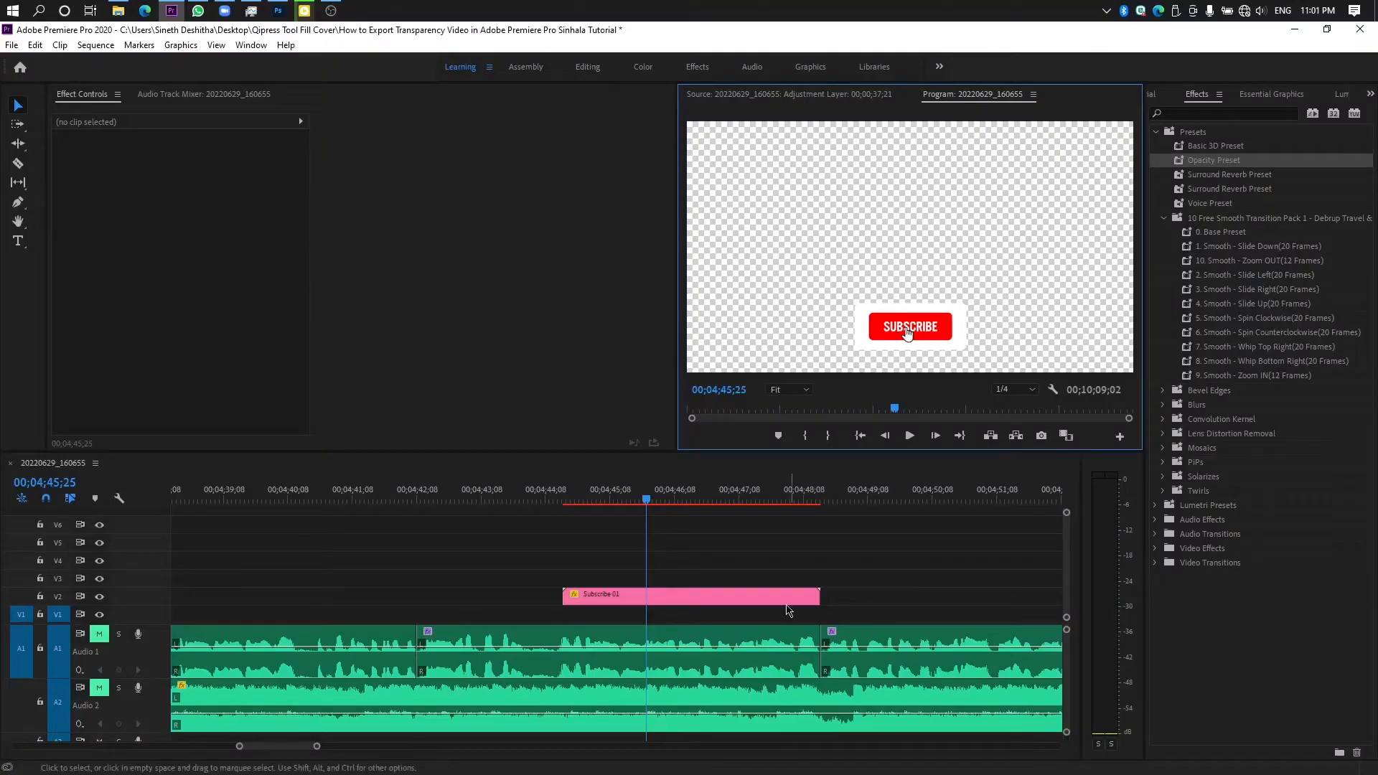
{"action": "left_click_drag", "start_coordinate": [575, 497], "coordinate": [816, 496]}
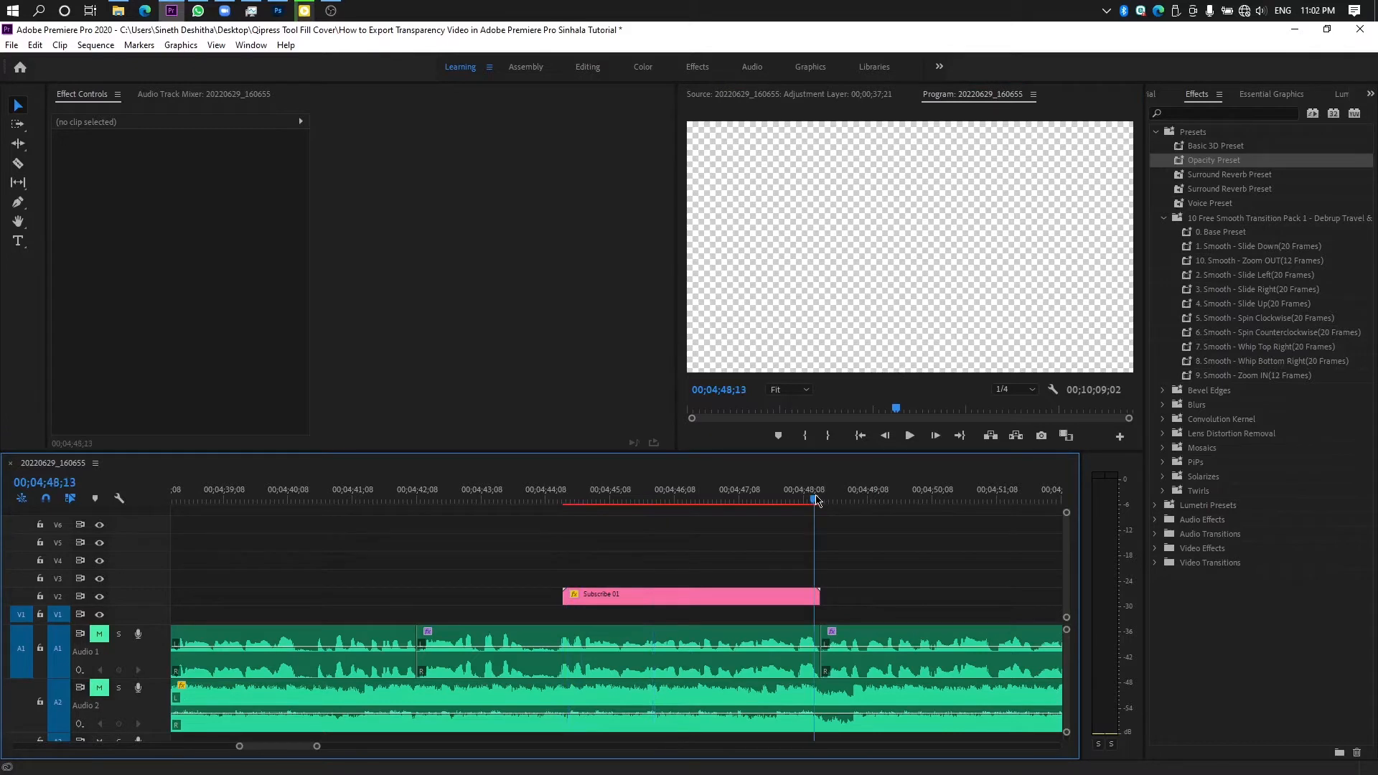
{"action": "left_click_drag", "start_coordinate": [816, 501], "coordinate": [707, 496]}
Create a new color matte in the project with color E25353, keeping the name Color Matte
{"action": "left_click", "coordinate": [1369, 96]}
{"action": "left_click", "coordinate": [1343, 113]}
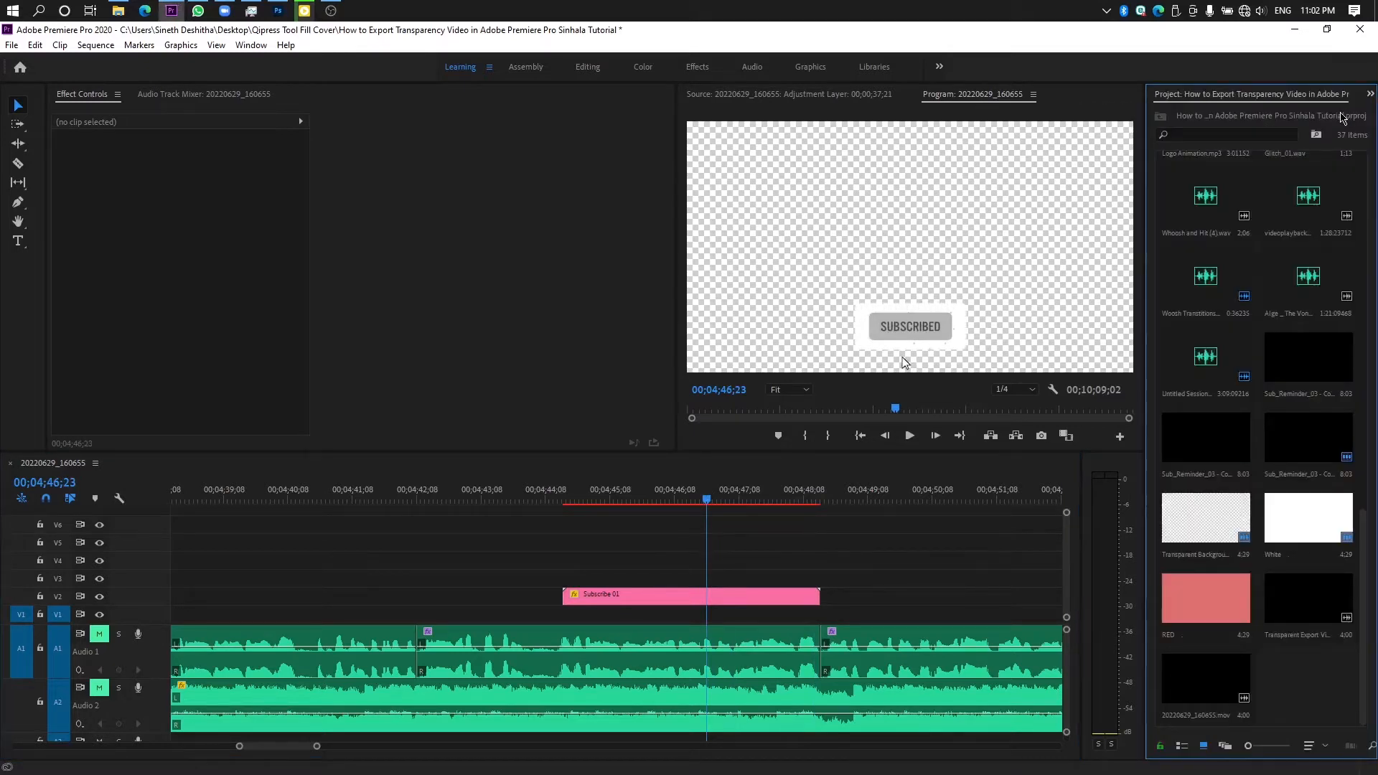
{"action": "left_click", "coordinate": [1371, 96]}
{"action": "left_click", "coordinate": [1371, 96]}
{"action": "right_click", "coordinate": [1293, 692]}
{"action": "mouse_move", "coordinate": [1321, 477]}
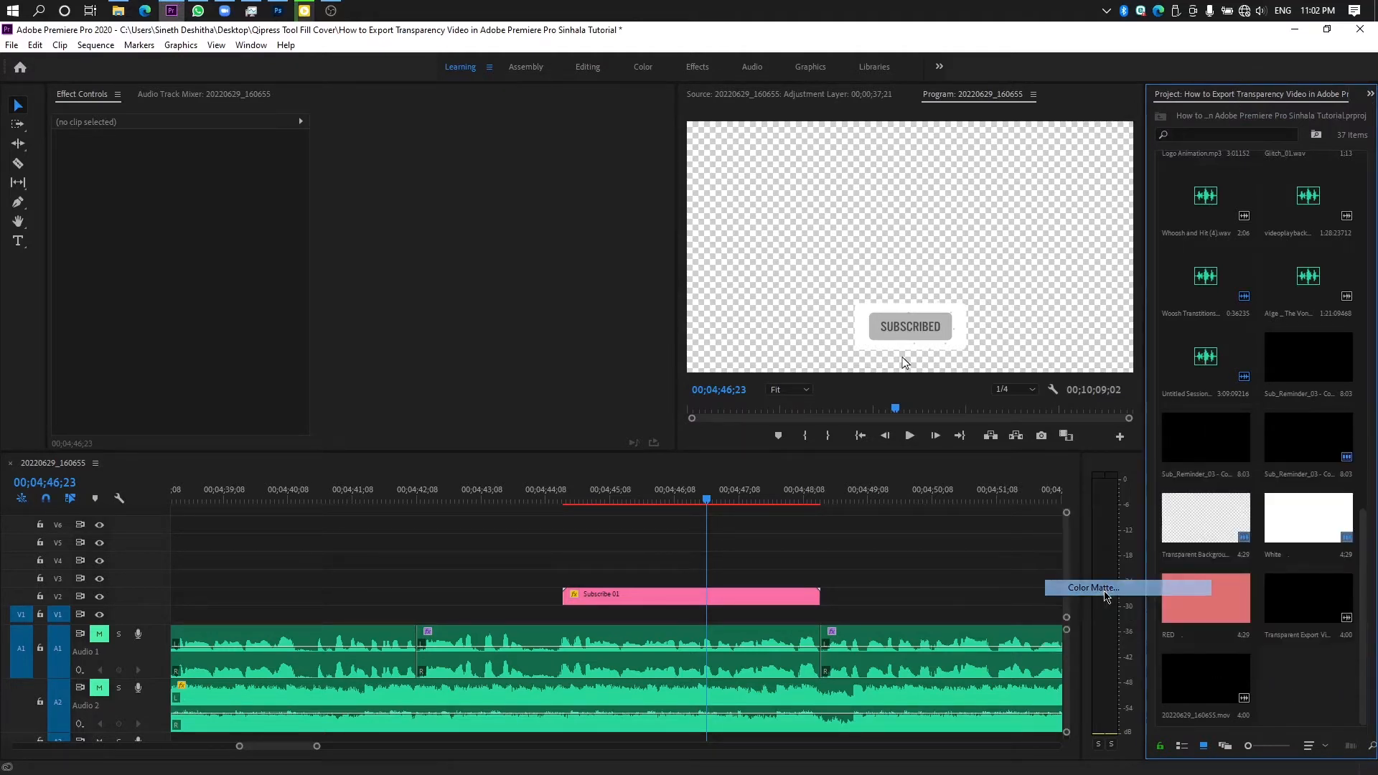
{"action": "left_click", "coordinate": [1093, 587]}
{"action": "left_click", "coordinate": [713, 457]}
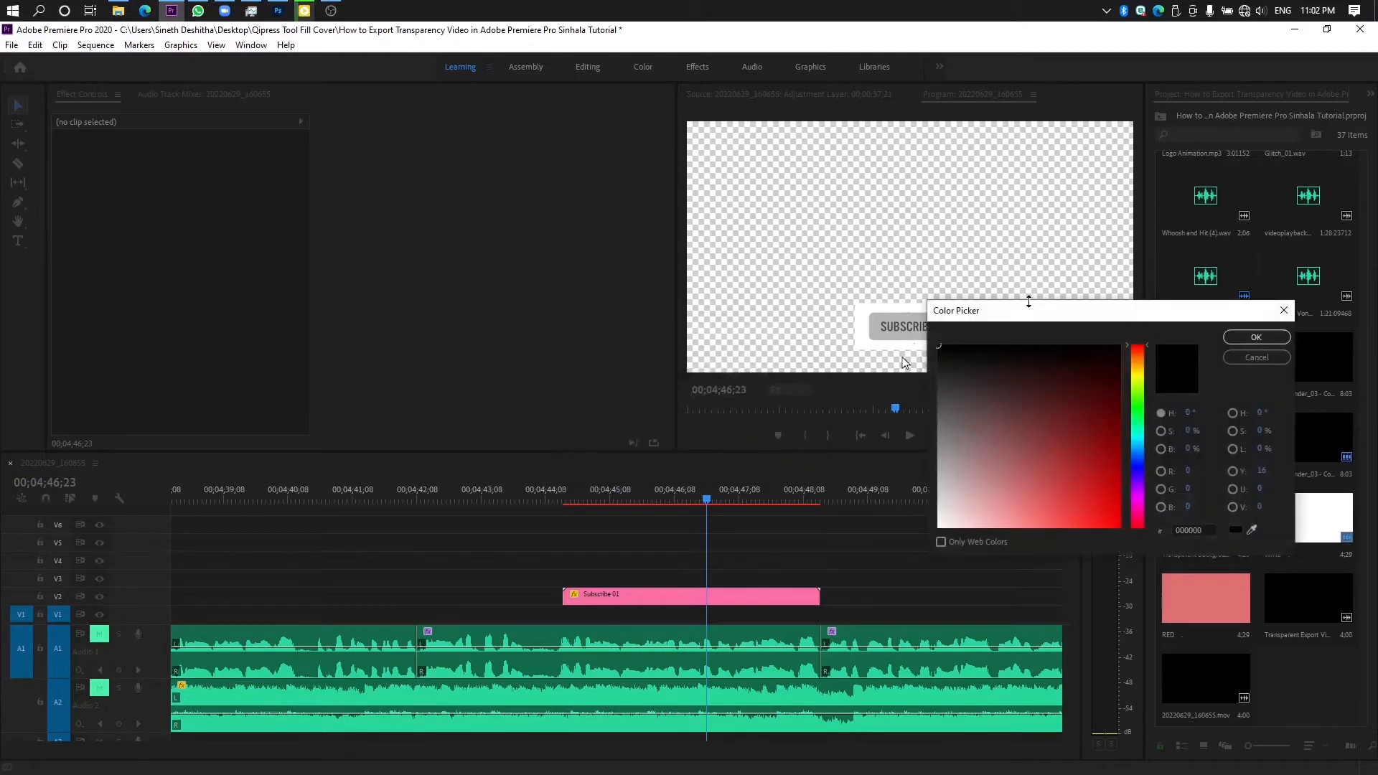
{"action": "left_click_drag", "start_coordinate": [1040, 314], "coordinate": [958, 347]}
{"action": "mouse_move", "coordinate": [983, 477]}
{"action": "left_mouse_down"}
{"action": "mouse_move", "coordinate": [953, 529]}
{"action": "mouse_move", "coordinate": [1010, 525]}
{"action": "mouse_move", "coordinate": [972, 536]}
{"action": "left_mouse_up"}
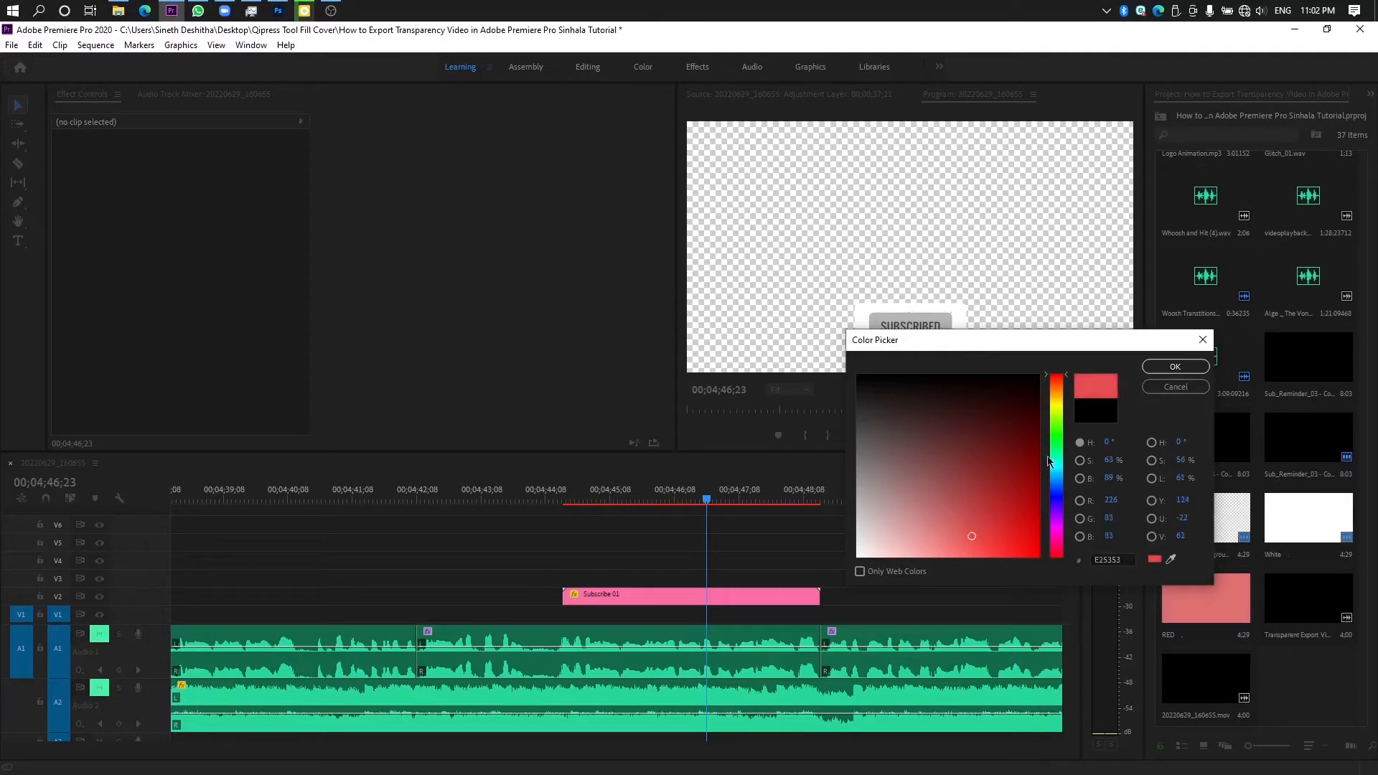
{"action": "left_click", "coordinate": [1175, 367]}
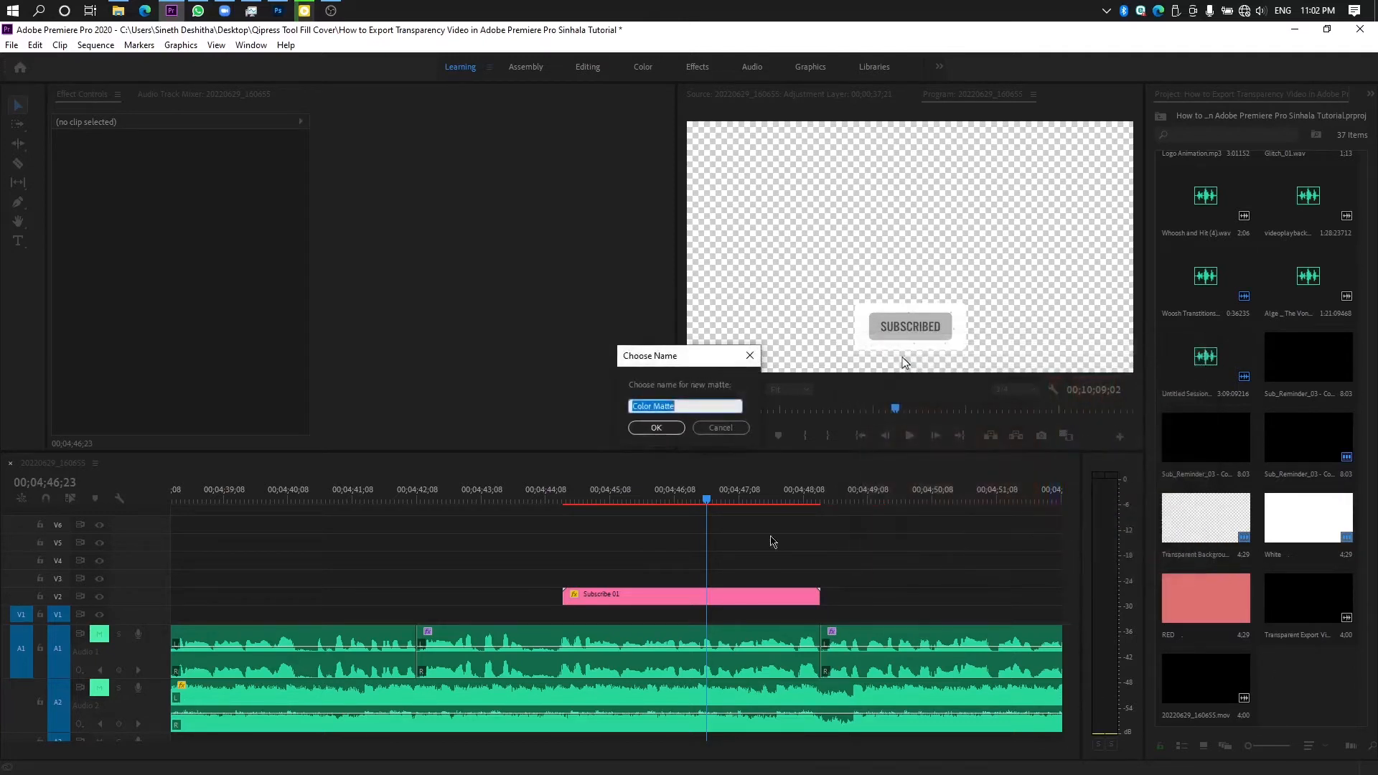
{"action": "left_click", "coordinate": [656, 428]}
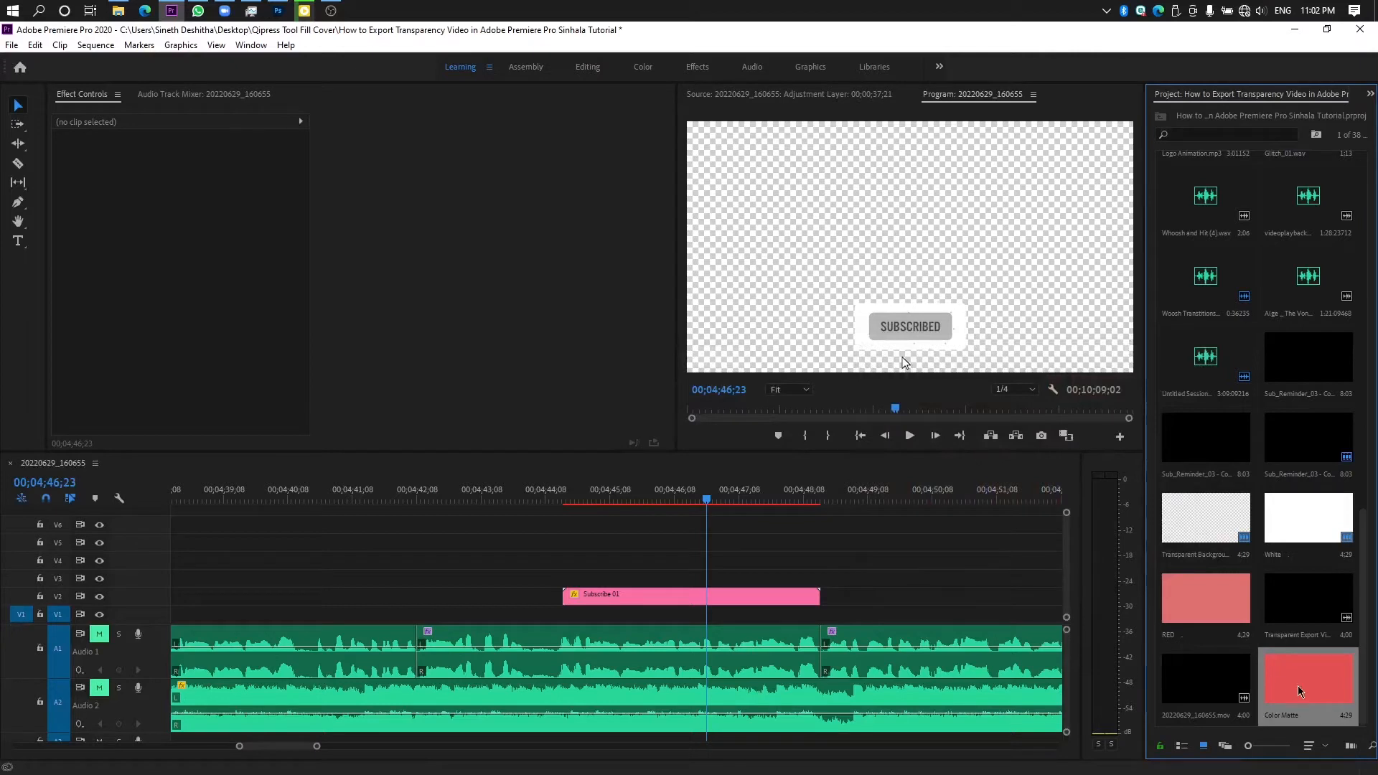
Place the Color Matte on track V1 beneath the Subscribe 01 clip, aligned to its start, and preview the composite full screen
{"action": "left_click_drag", "start_coordinate": [1165, 687], "coordinate": [567, 617]}
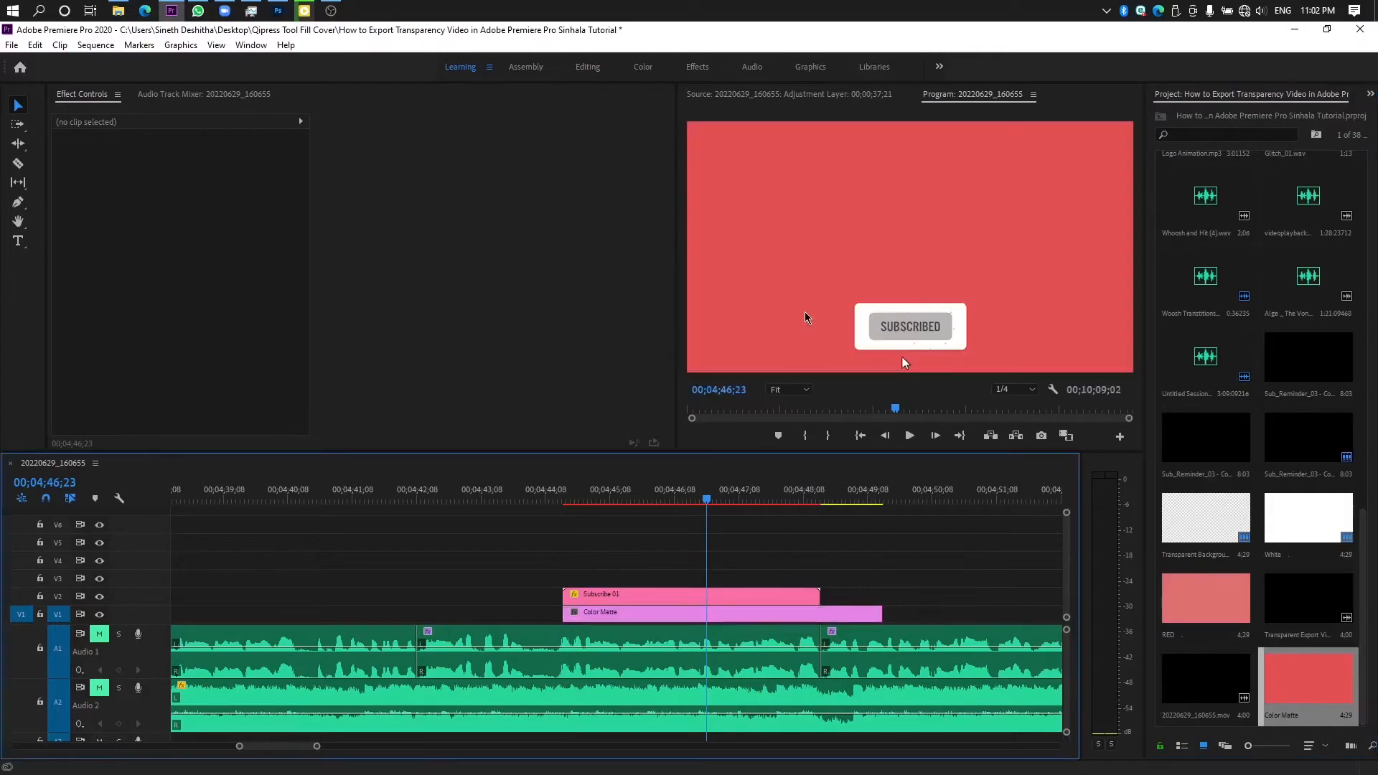
{"action": "key", "text": "ctrl+grave"}
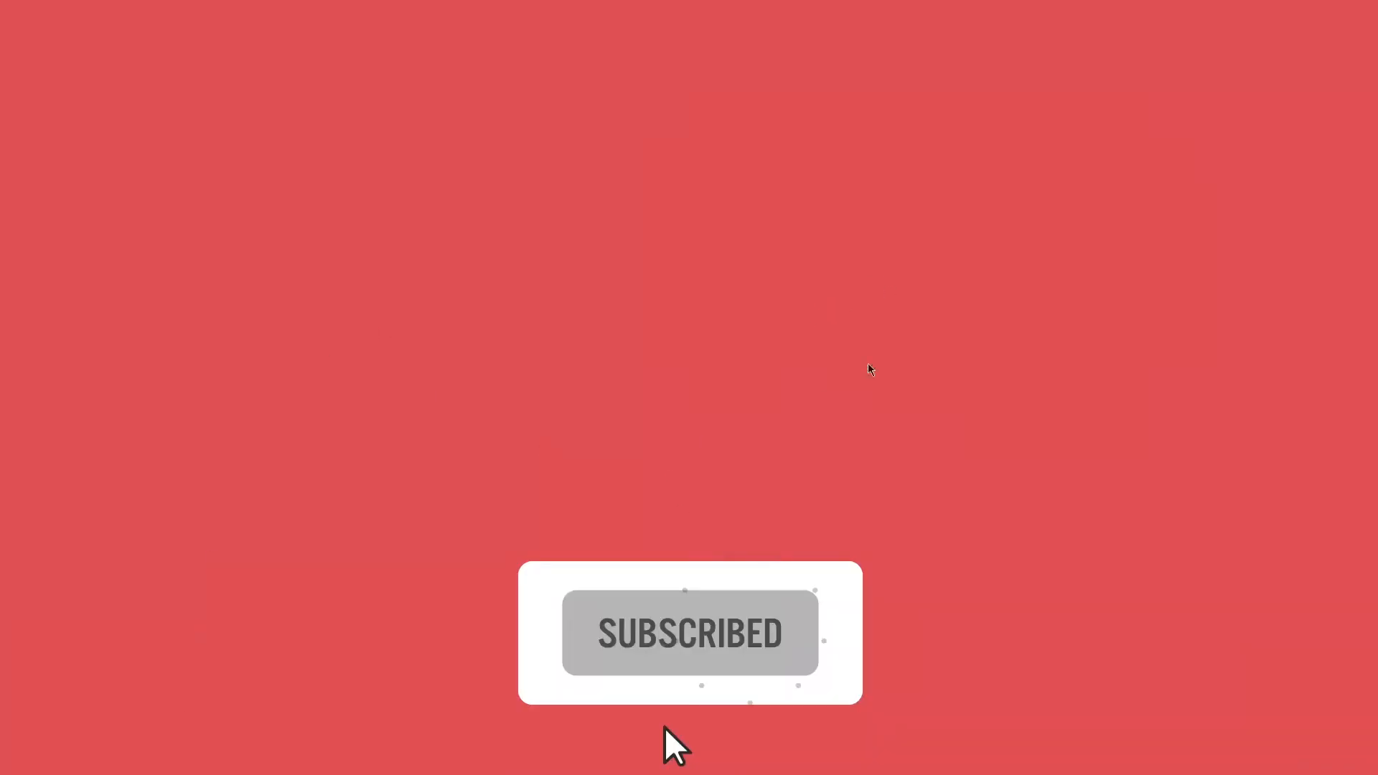
{"action": "key", "text": "ctrl+grave"}
Recolor the Color Matte clip to dark red 8C0000 and preview the frame full screen
{"action": "double_click", "coordinate": [703, 615]}
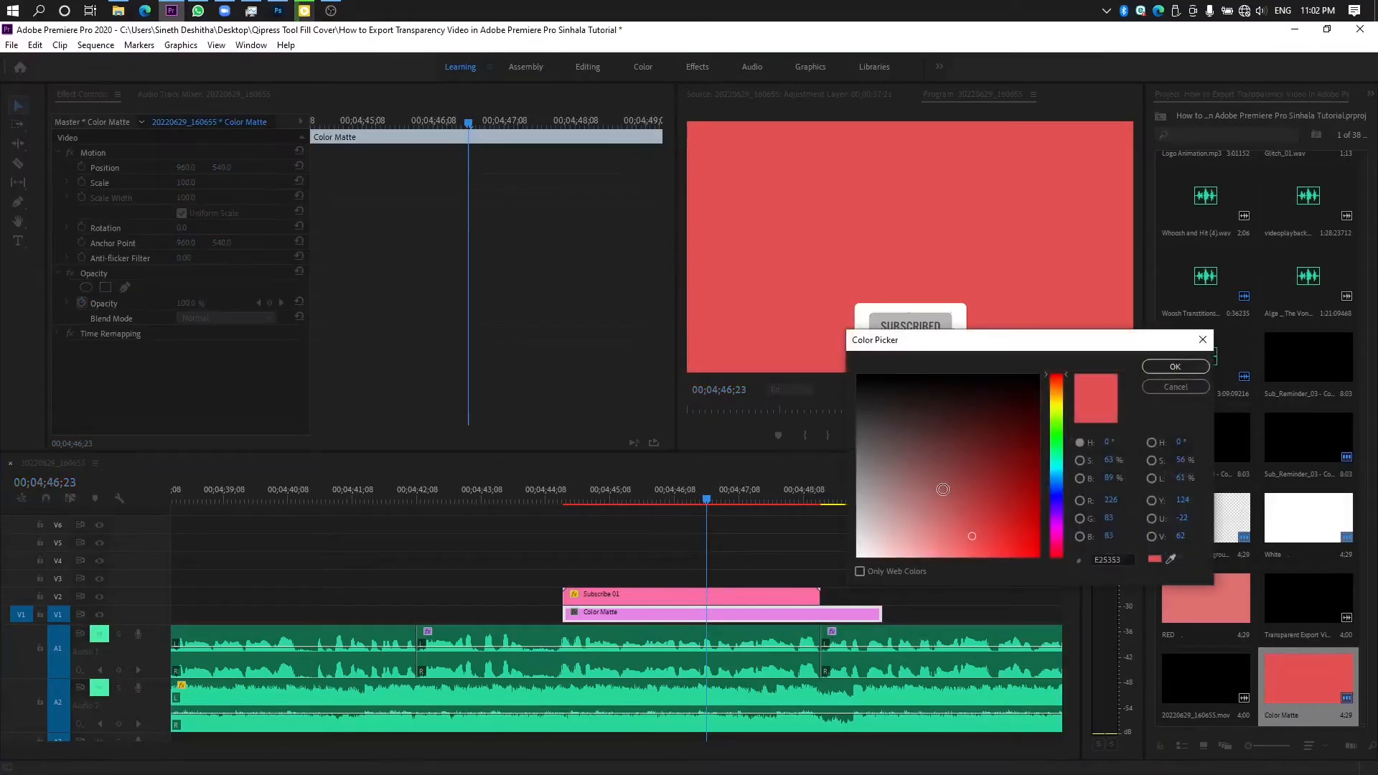
{"action": "left_click", "coordinate": [1038, 475]}
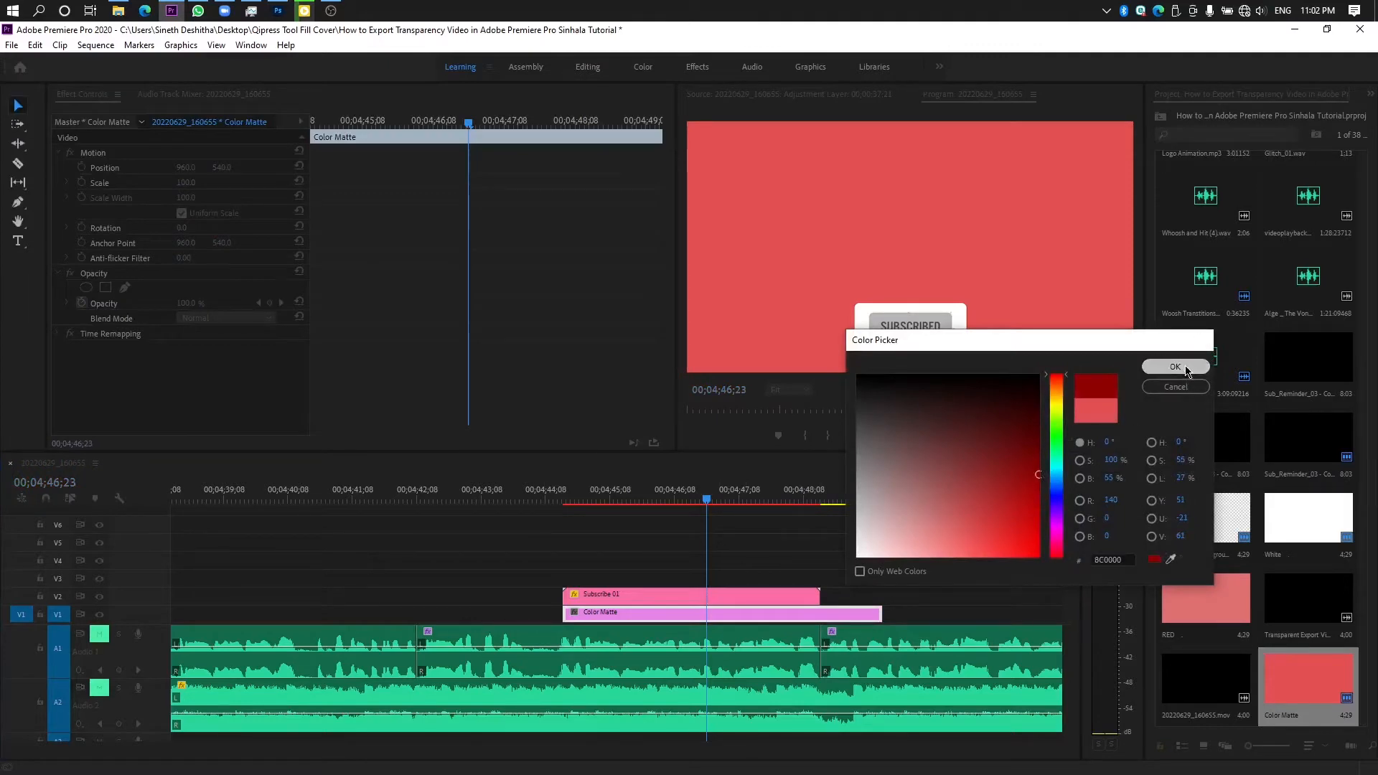
{"action": "left_click", "coordinate": [1186, 369]}
{"action": "key", "text": "ctrl+grave"}
{"action": "key", "text": "ctrl+grave"}
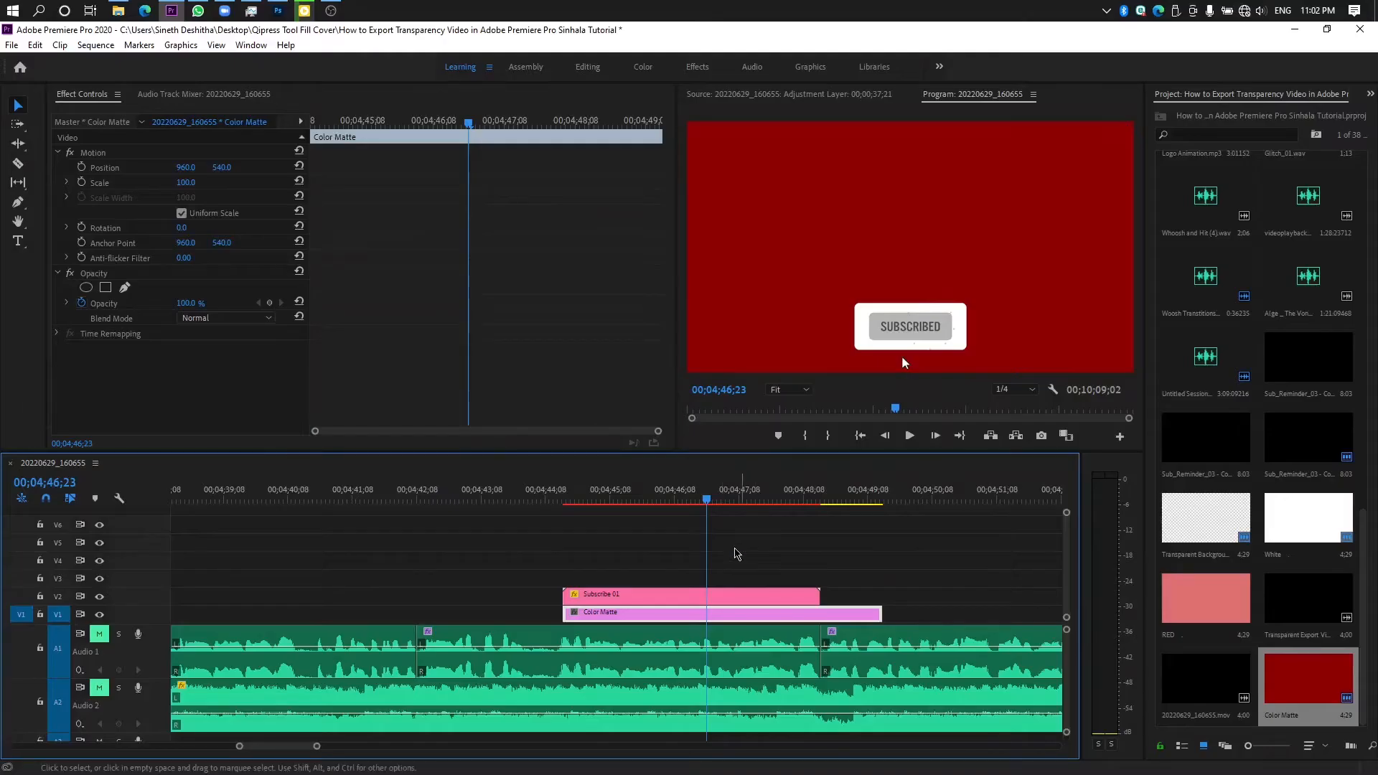
Scrub back to 00;04;45;28, preview that frame full screen and recolor the Color Matte clip to B36464
{"action": "left_click_drag", "start_coordinate": [676, 496], "coordinate": [653, 495]}
{"action": "key", "text": "ctrl+grave"}
{"action": "key", "text": "ctrl+grave"}
{"action": "double_click", "coordinate": [683, 612]}
{"action": "left_click", "coordinate": [937, 502]}
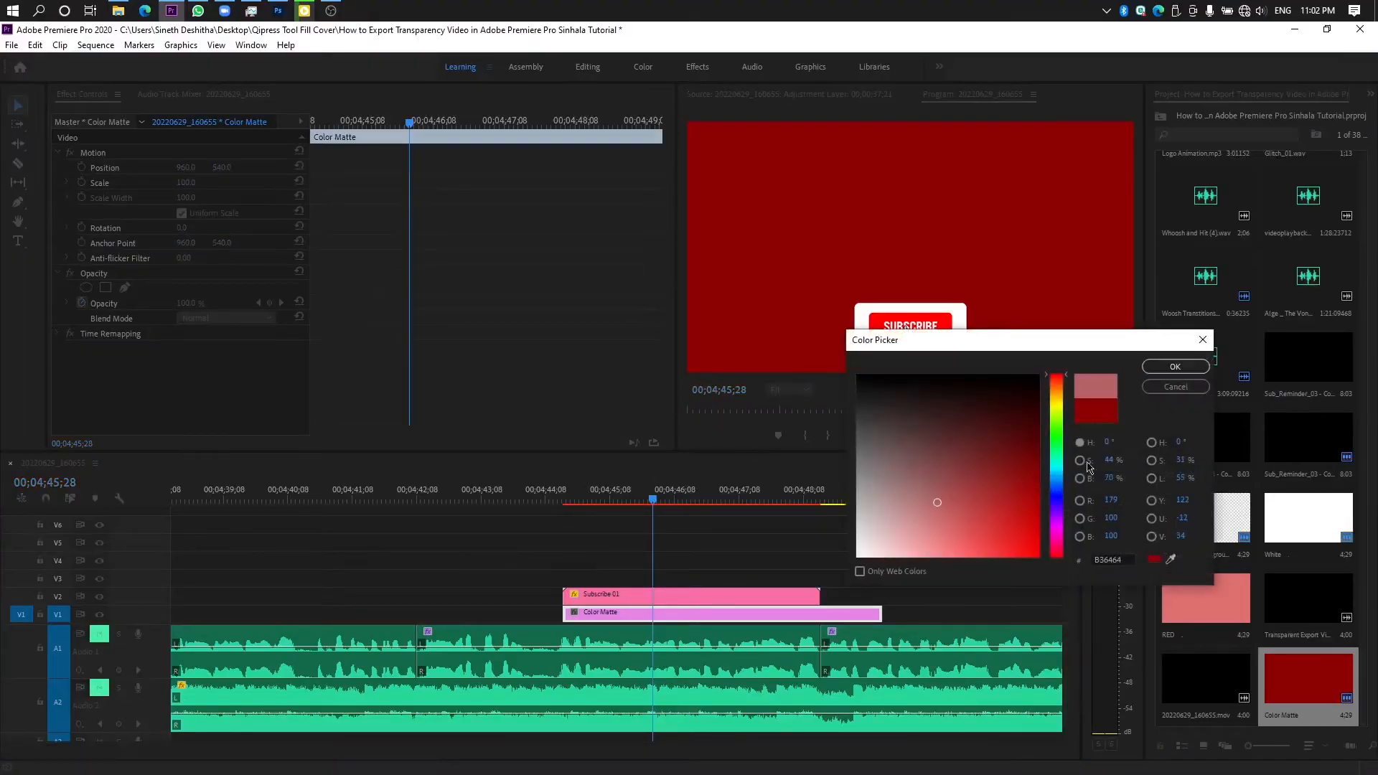
{"action": "left_click", "coordinate": [1176, 367]}
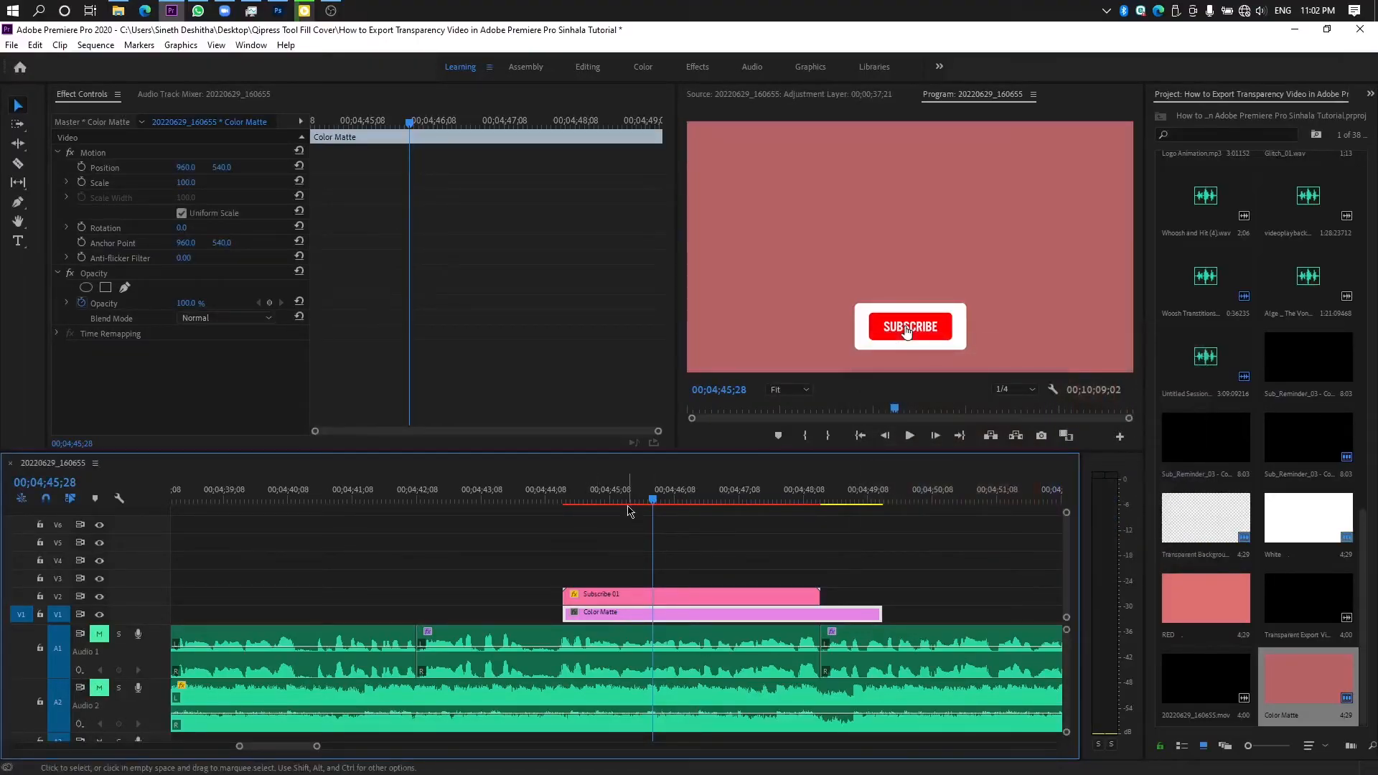
Delete the Color Matte clip from beneath the Subscribe 01 clip on track V1
{"action": "left_click_drag", "start_coordinate": [935, 608], "coordinate": [800, 611]}
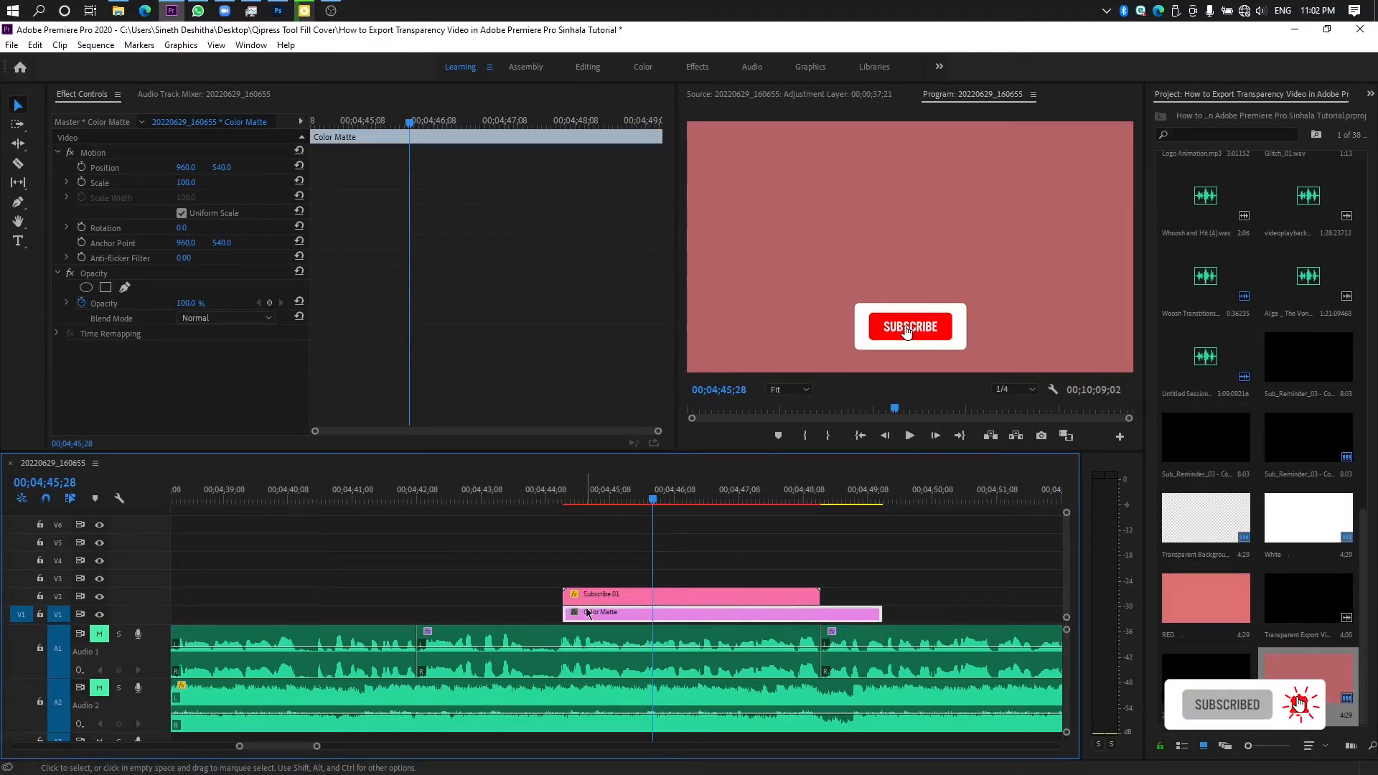
{"action": "scroll", "coordinate": [692, 620], "scroll_direction": "up", "scroll_amount": 2}
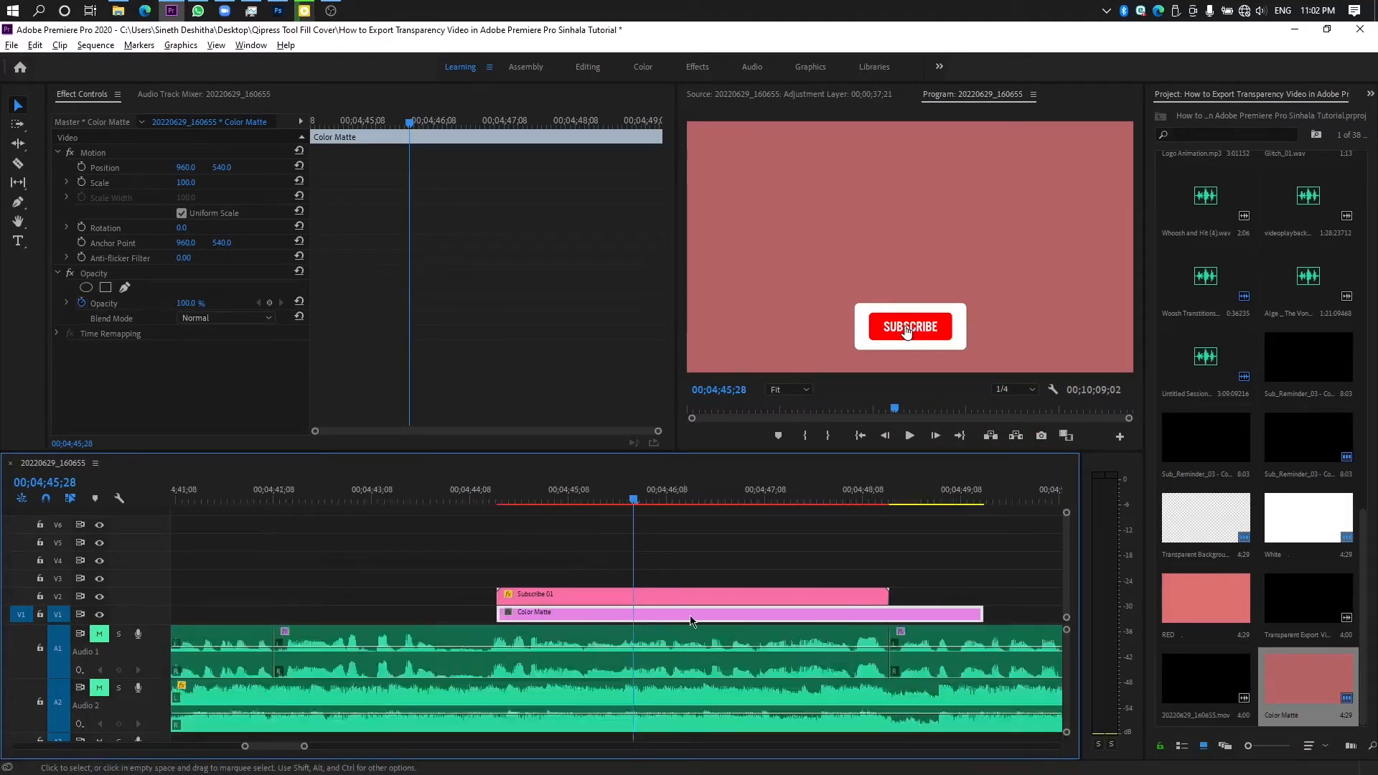
{"action": "scroll", "coordinate": [691, 621], "scroll_direction": "up", "scroll_amount": 1}
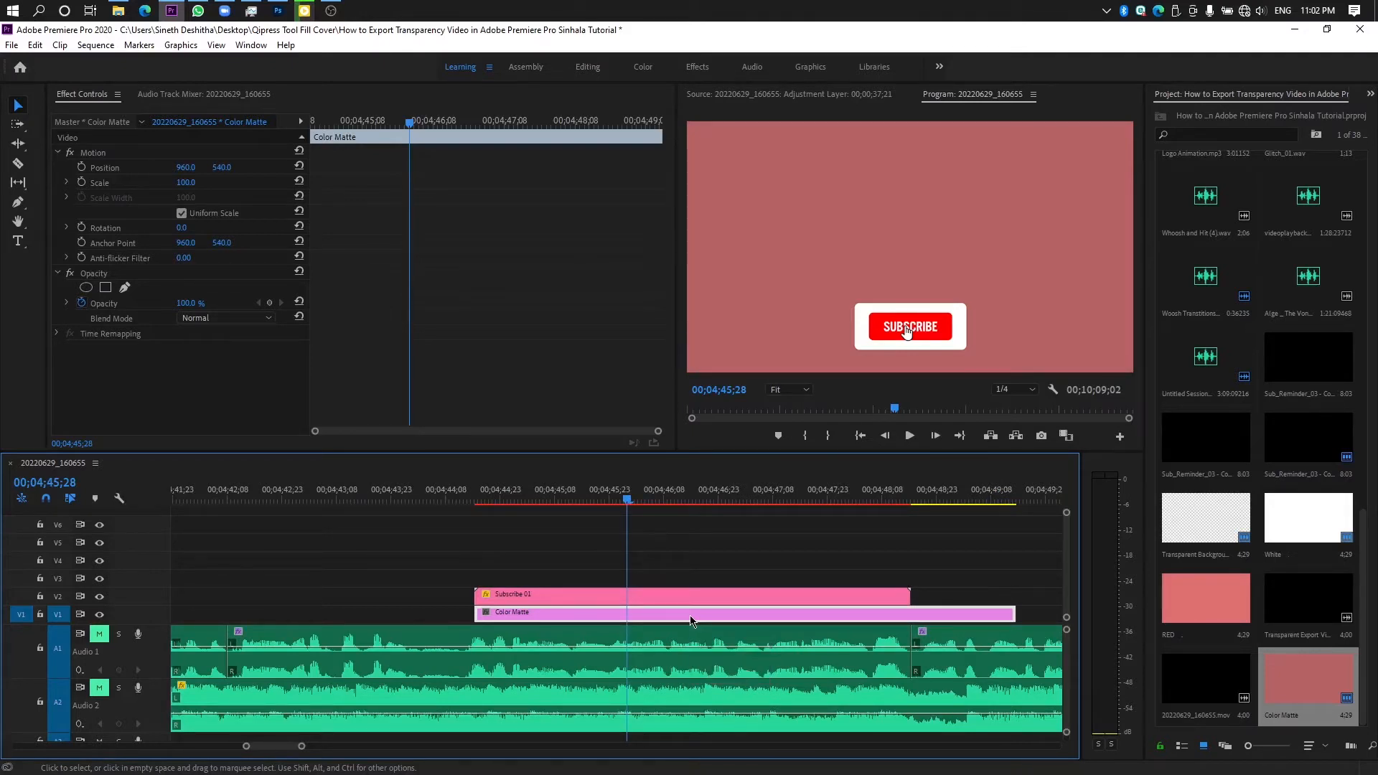
{"action": "left_click_drag", "start_coordinate": [434, 609], "coordinate": [517, 617]}
{"action": "key", "text": "Delete"}
Set the sequence's In and Out points to the start and end of the Subscribe 01 clip and scrub through the range
{"action": "left_click_drag", "start_coordinate": [480, 498], "coordinate": [477, 498]}
{"action": "key", "text": "i"}
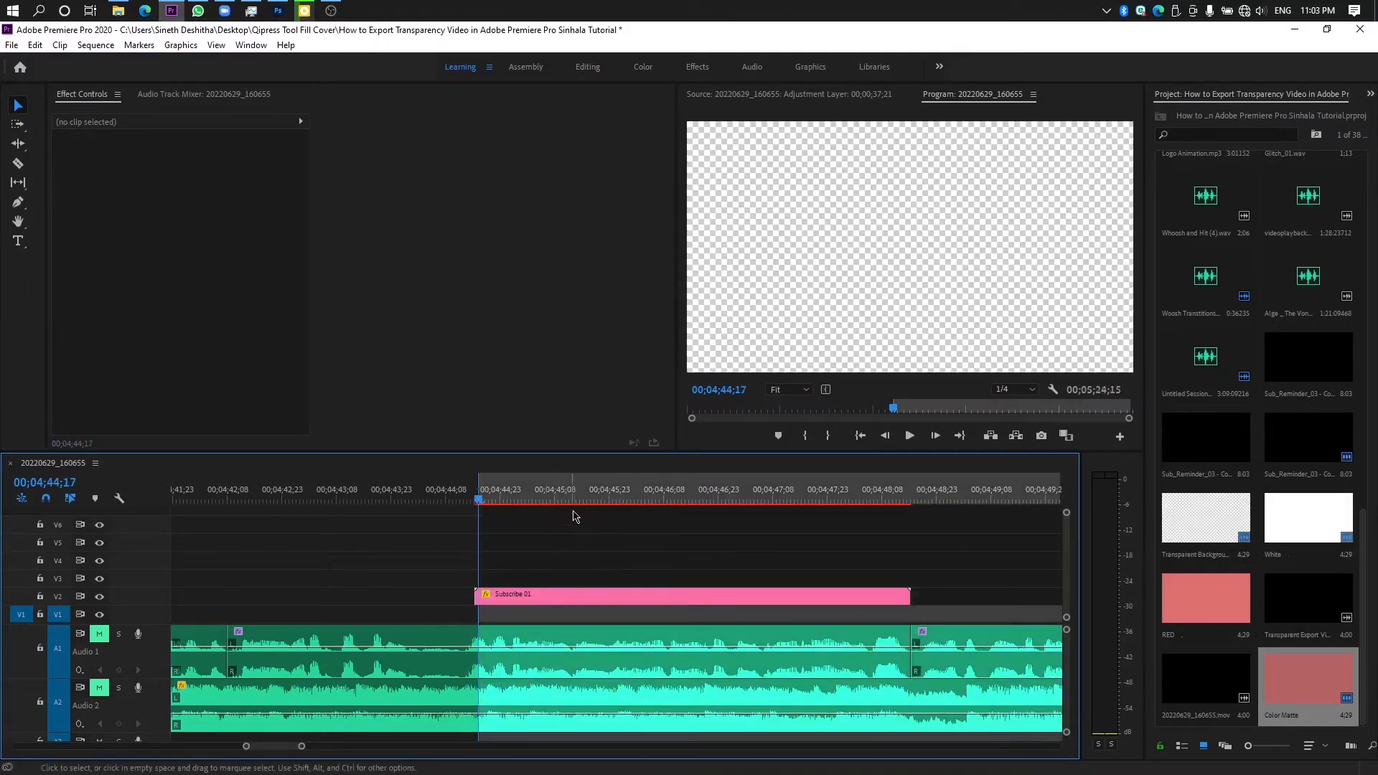
{"action": "left_click", "coordinate": [751, 499]}
{"action": "left_click_drag", "start_coordinate": [753, 500], "coordinate": [910, 482]}
{"action": "key", "text": "o"}
{"action": "left_click_drag", "start_coordinate": [471, 496], "coordinate": [475, 495]}
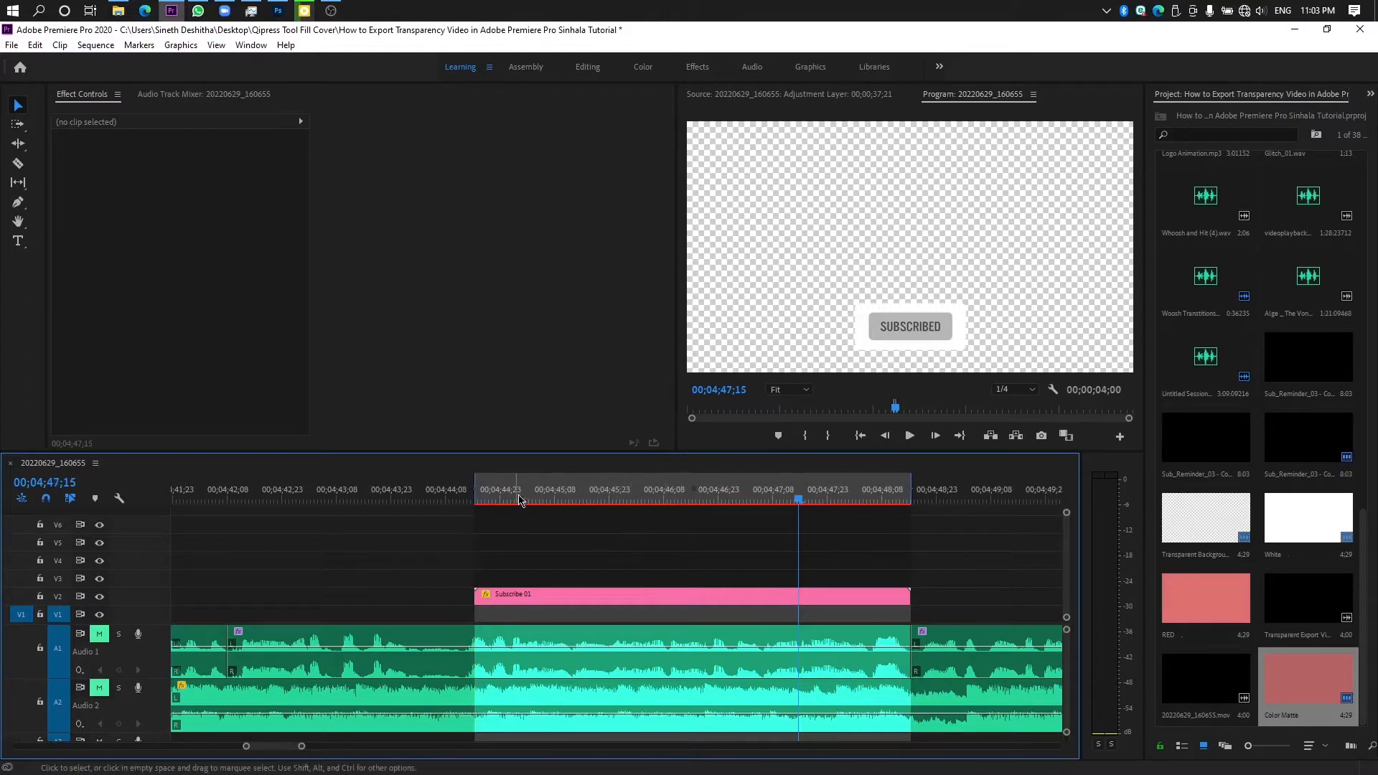
{"action": "left_click", "coordinate": [642, 500]}
{"action": "left_click_drag", "start_coordinate": [644, 503], "coordinate": [668, 500]}
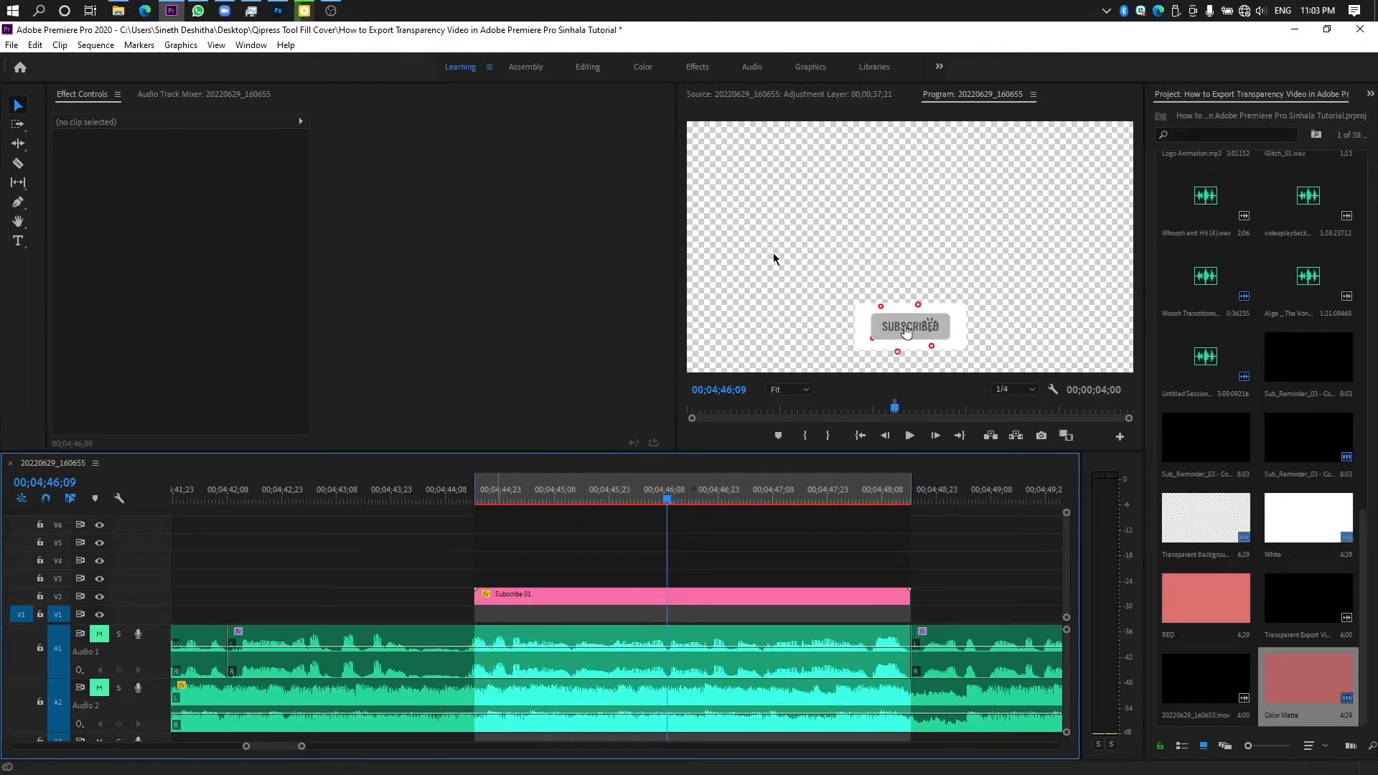
Open the media export settings for the marked In/Out range of the sequence
{"action": "key", "text": "ctrl+m"}
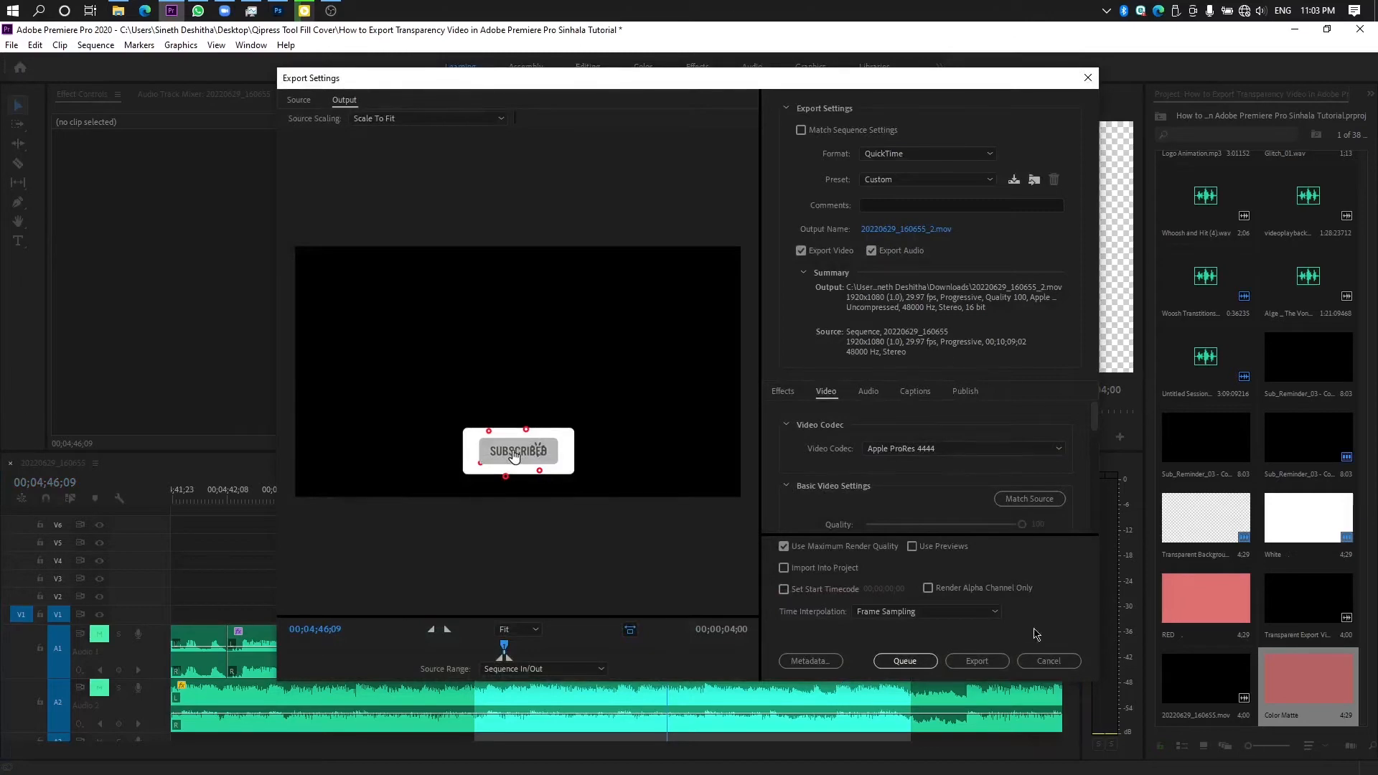
{"action": "left_click", "coordinate": [1049, 661]}
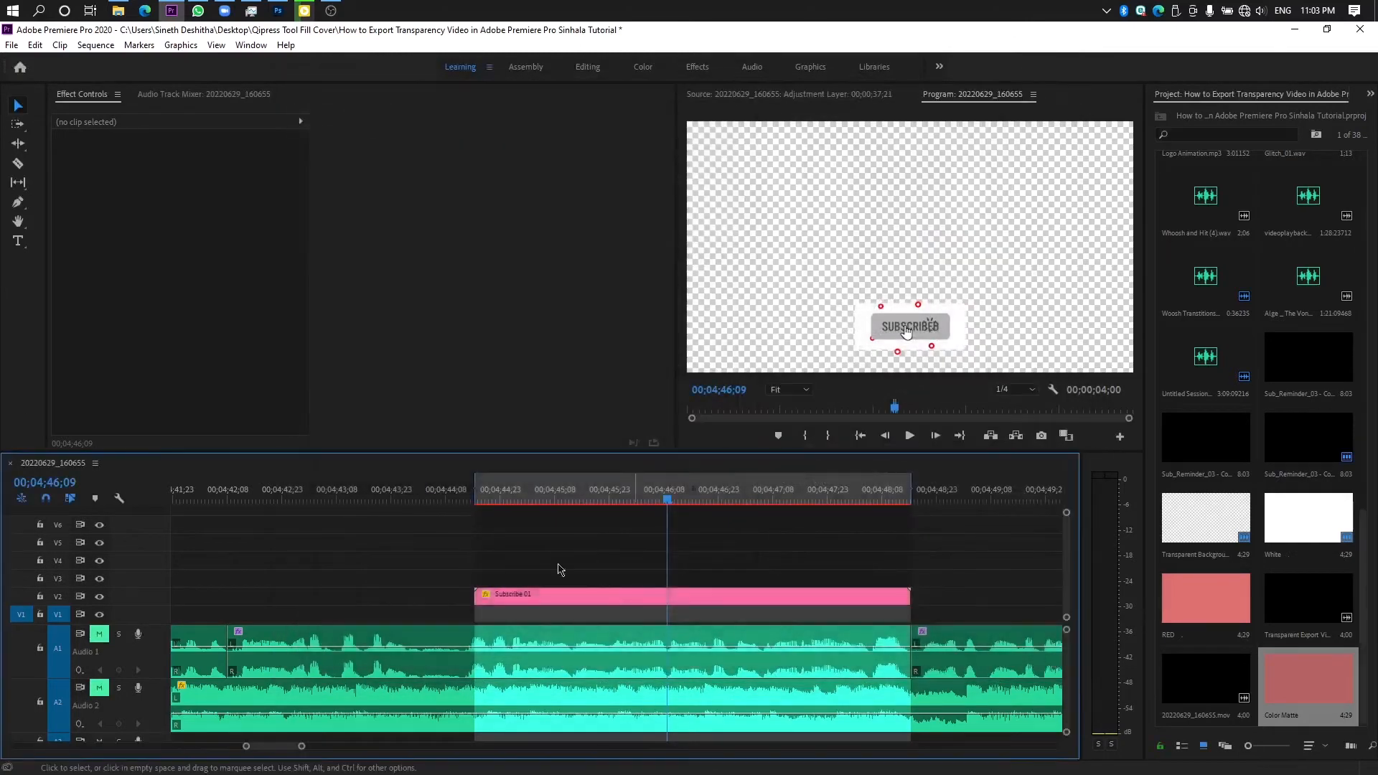
{"action": "left_click", "coordinate": [11, 44]}
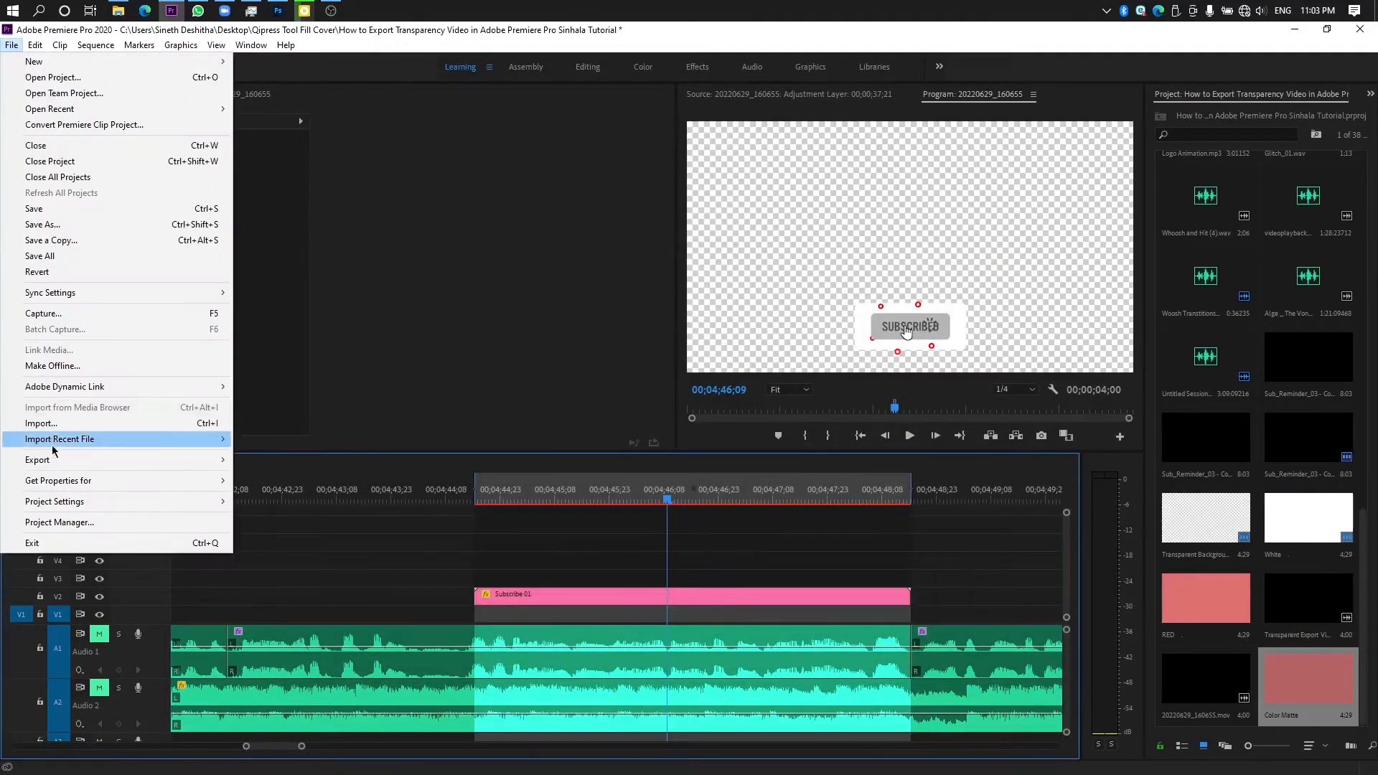
{"action": "mouse_move", "coordinate": [53, 462]}
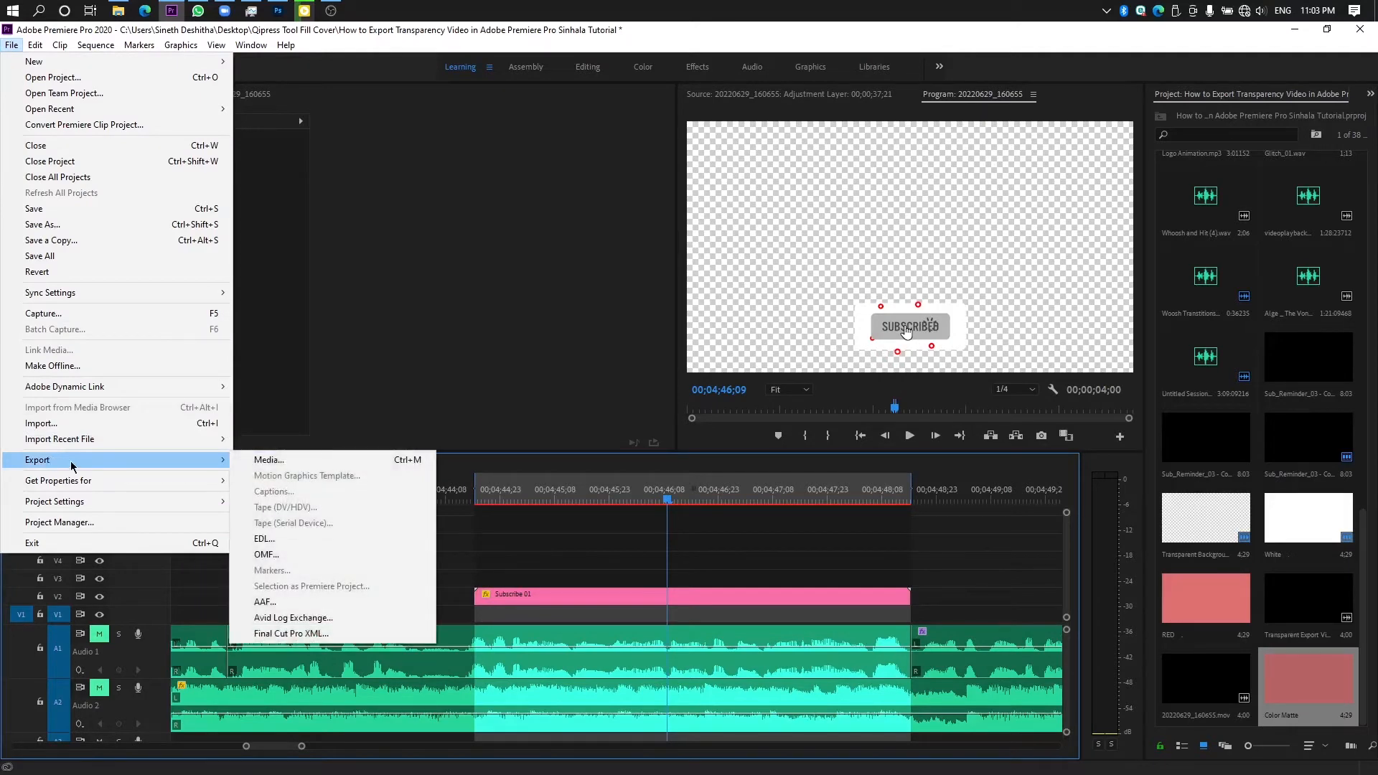
{"action": "left_click", "coordinate": [289, 465]}
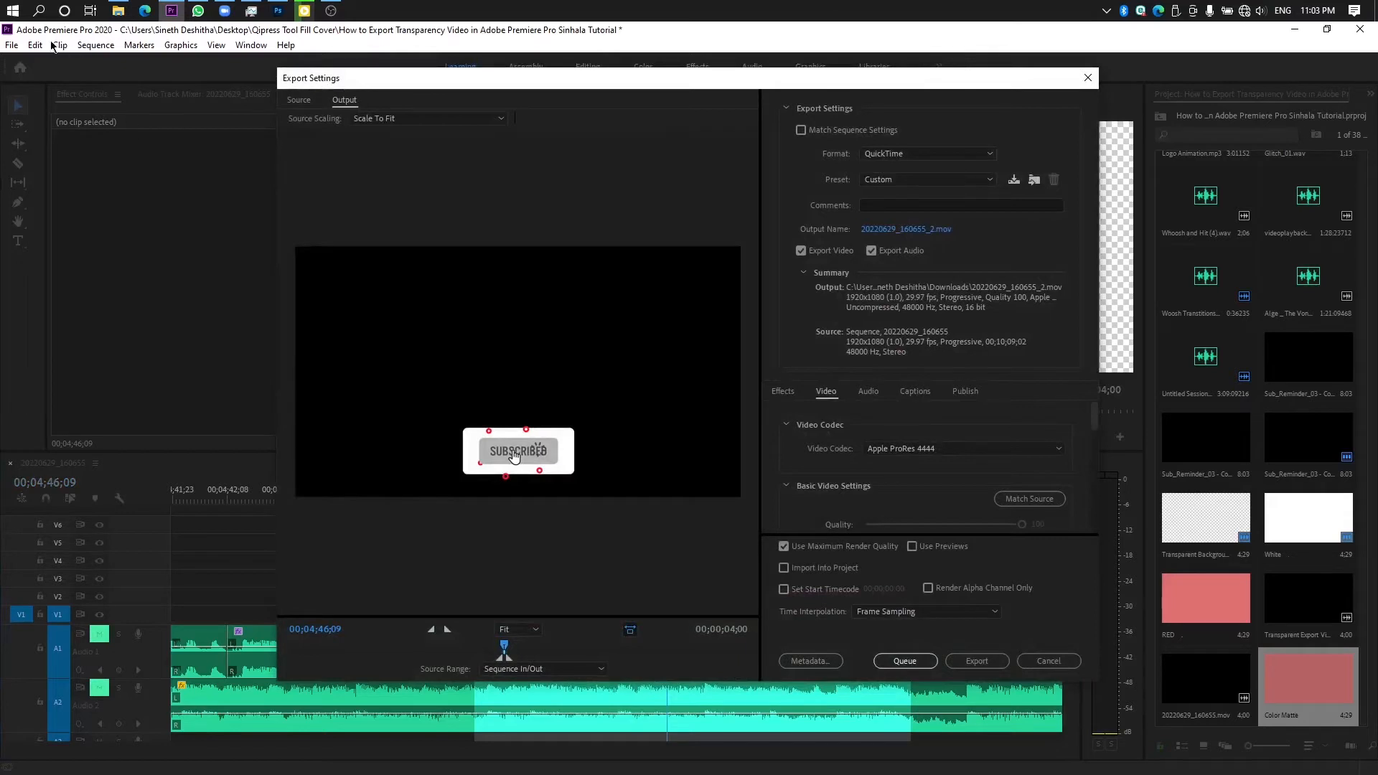
{"action": "left_click_drag", "start_coordinate": [675, 88], "coordinate": [684, 101]}
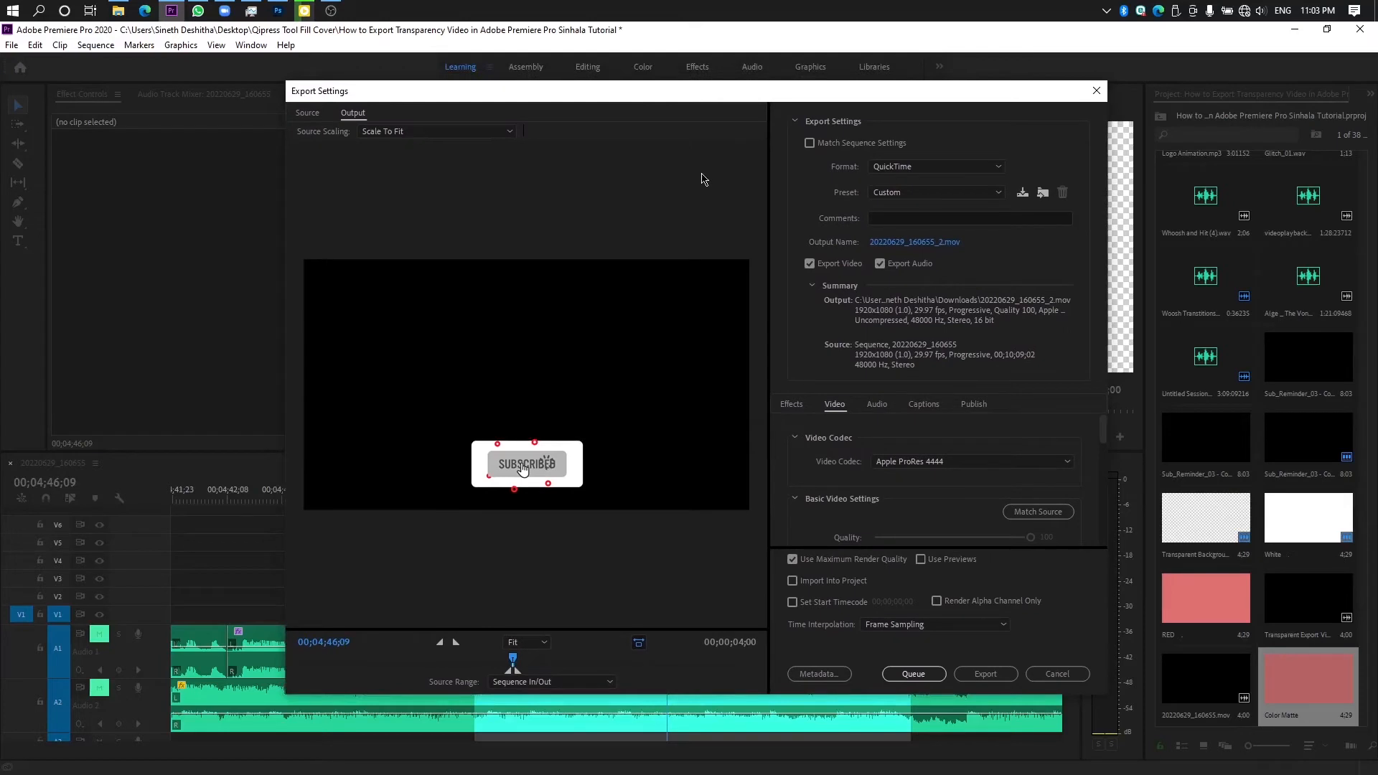
Set the export format to QuickTime, the preset to Custom and the video codec to Apple ProRes 4444
{"action": "left_click", "coordinate": [880, 171]}
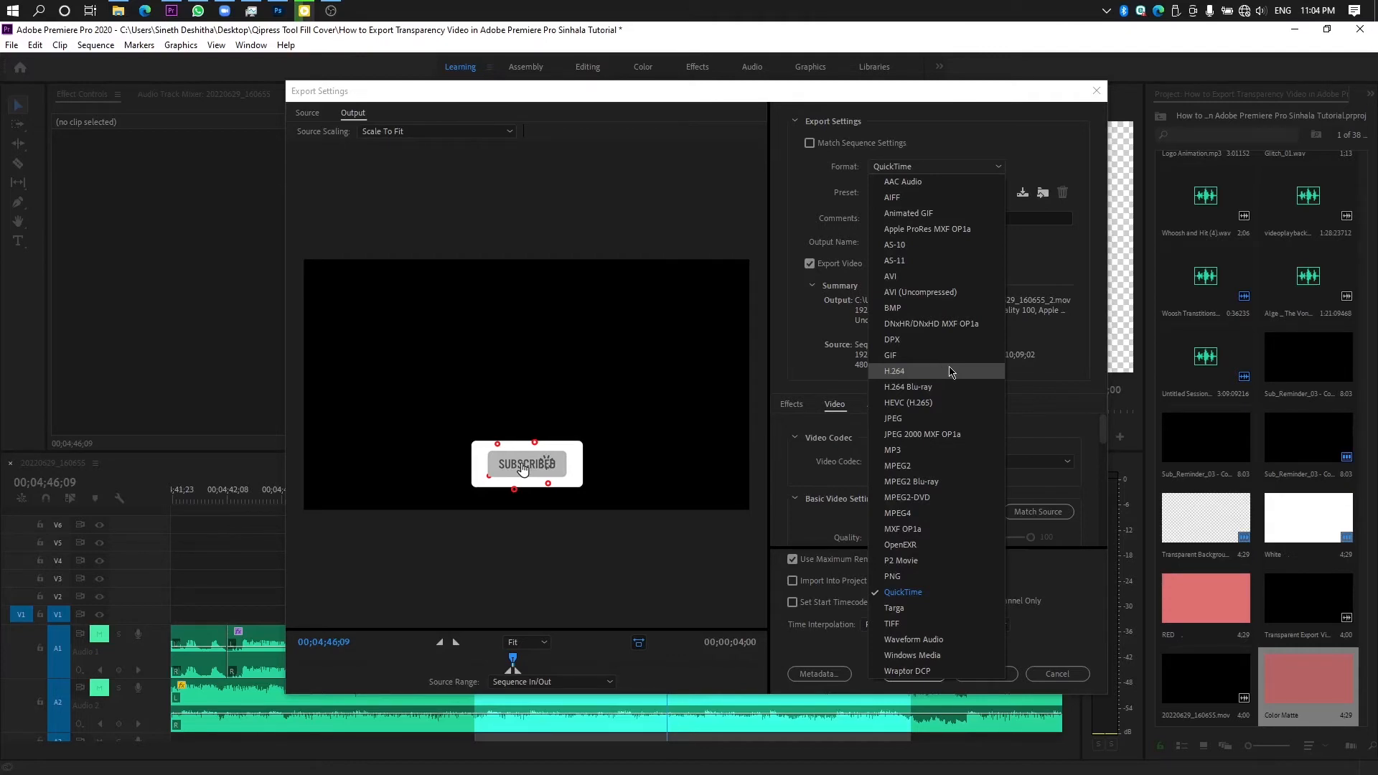
{"action": "left_click", "coordinate": [932, 598]}
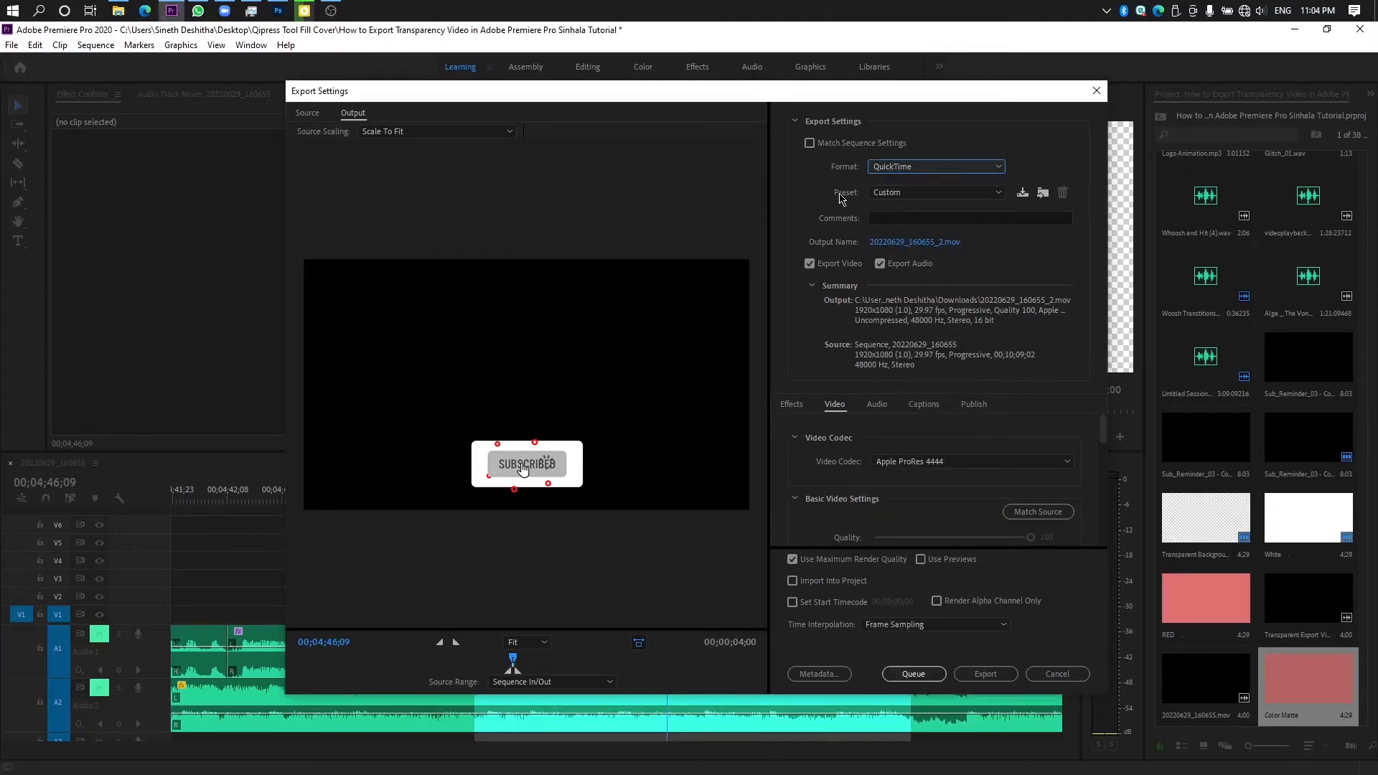
{"action": "left_click", "coordinate": [922, 192]}
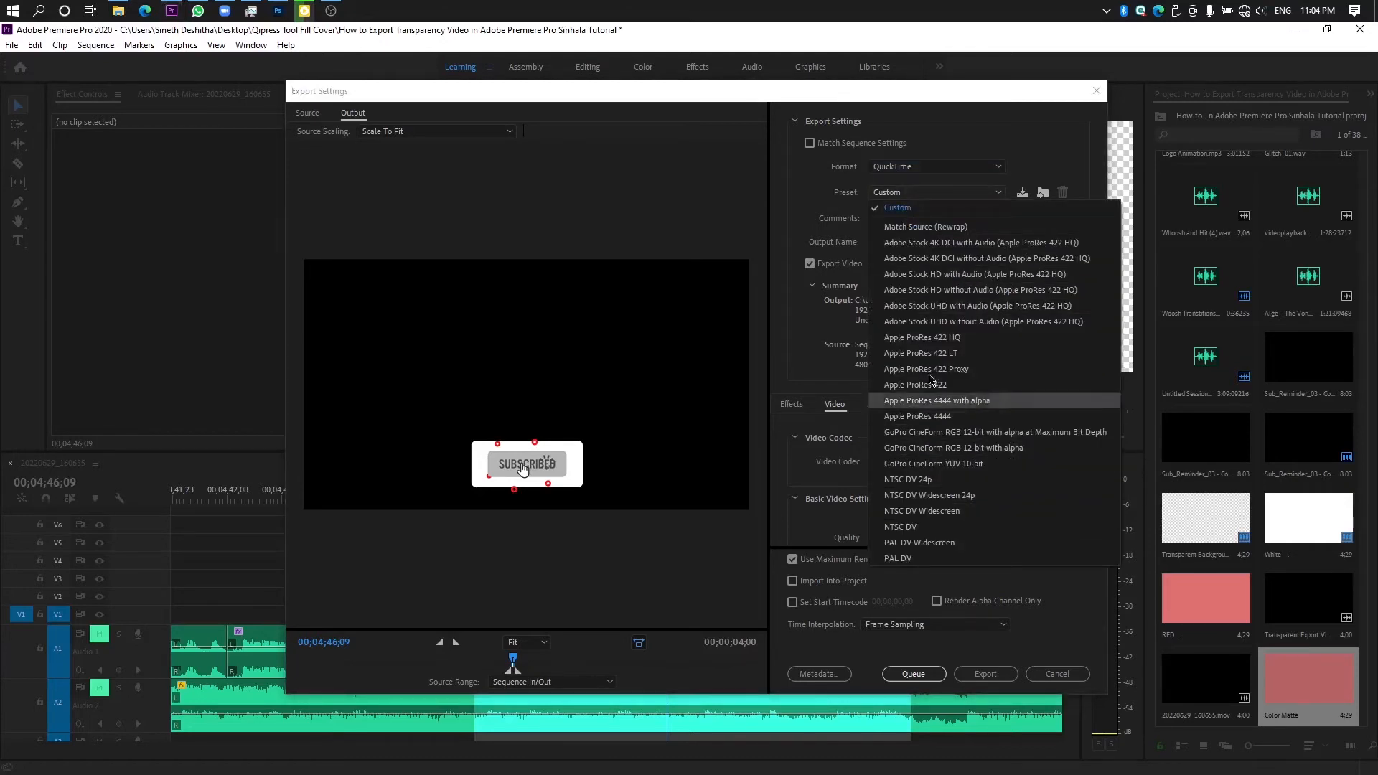
{"action": "left_click", "coordinate": [917, 208]}
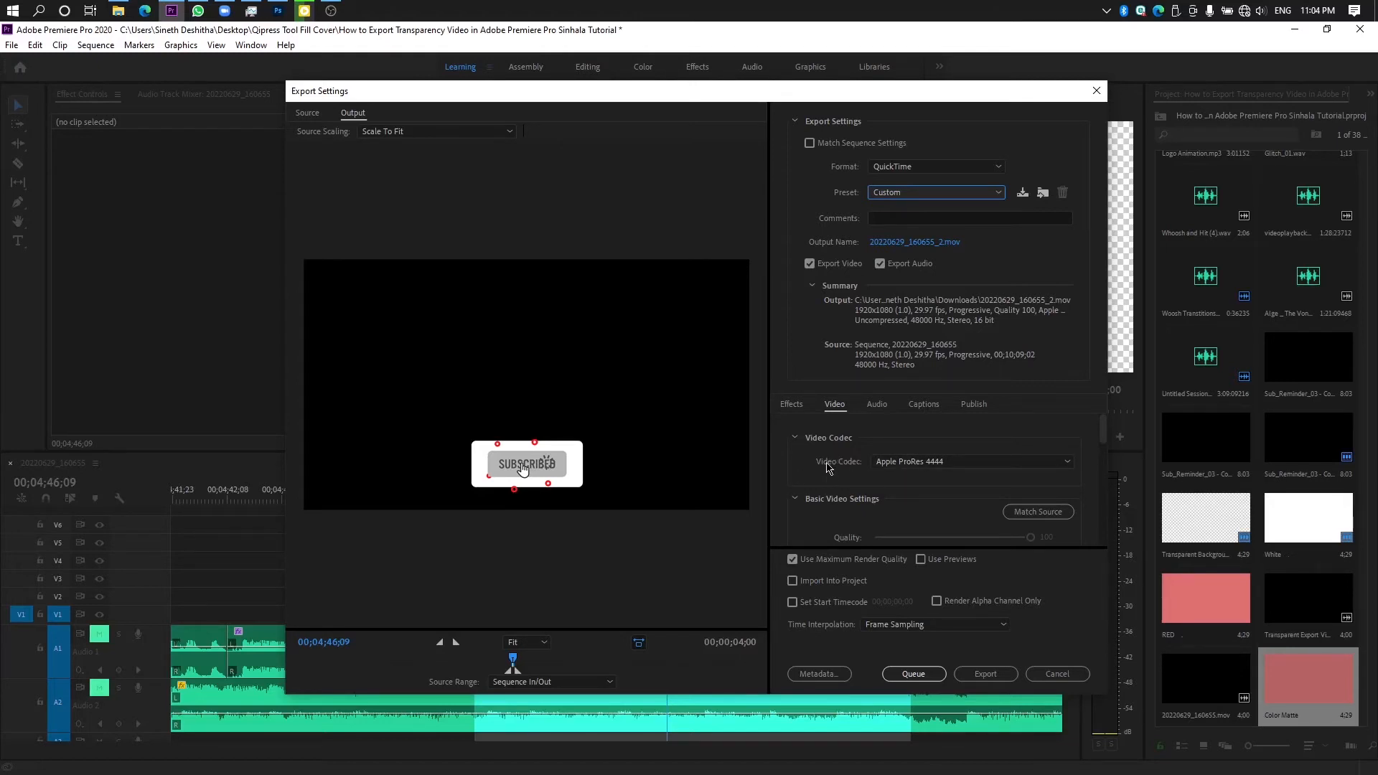
{"action": "left_click", "coordinate": [969, 462]}
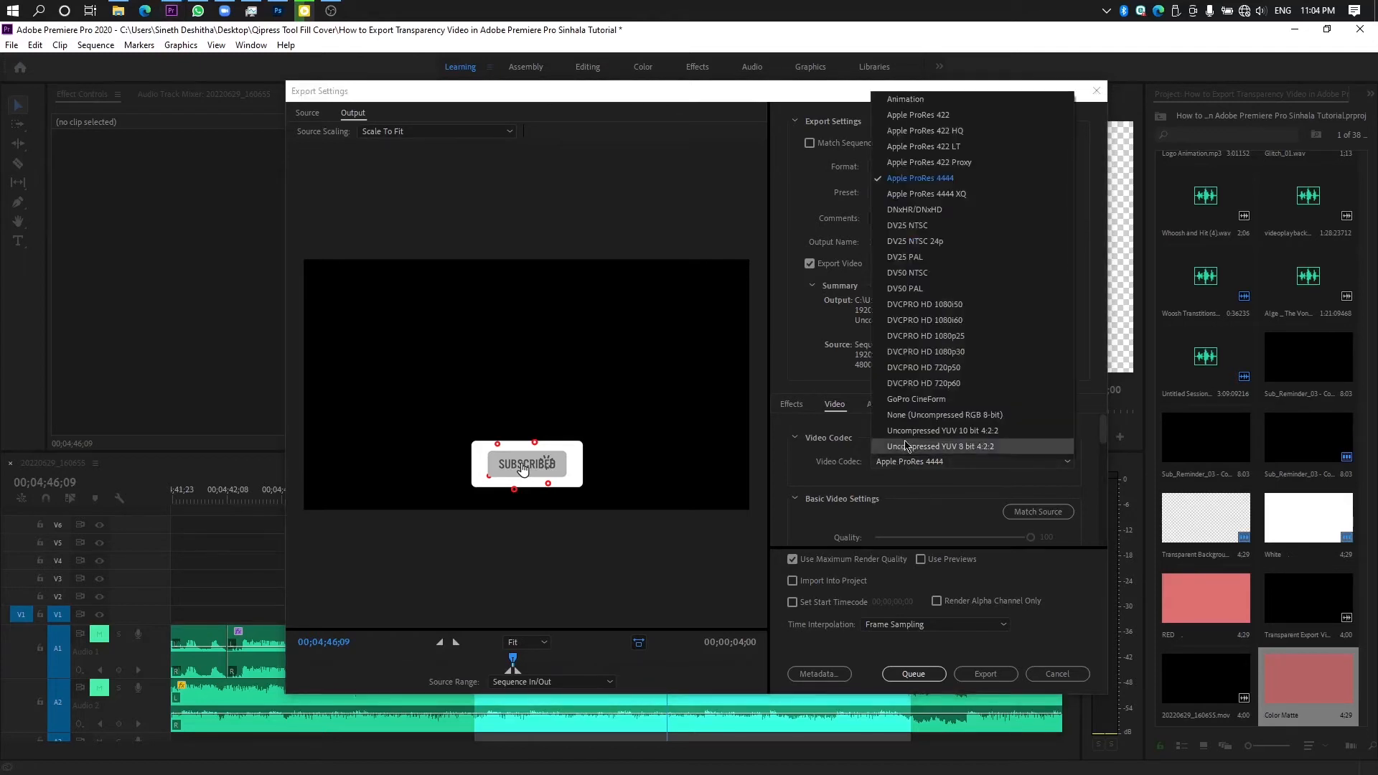
{"action": "left_click", "coordinate": [916, 179]}
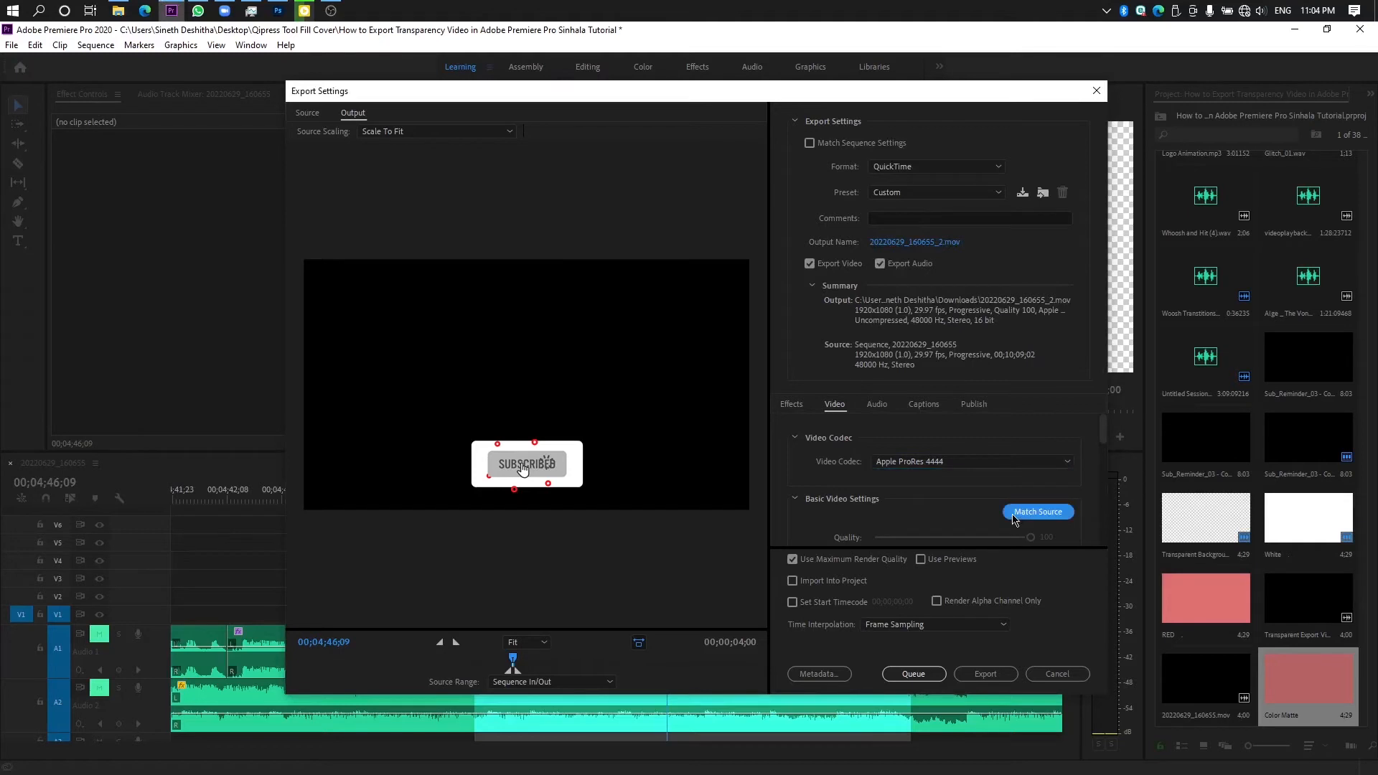
Set the export's video depth to 16-bpc + alpha
{"action": "scroll", "coordinate": [947, 503], "scroll_direction": "down", "scroll_amount": 5}
{"action": "left_click", "coordinate": [924, 486]}
{"action": "left_click", "coordinate": [916, 543]}
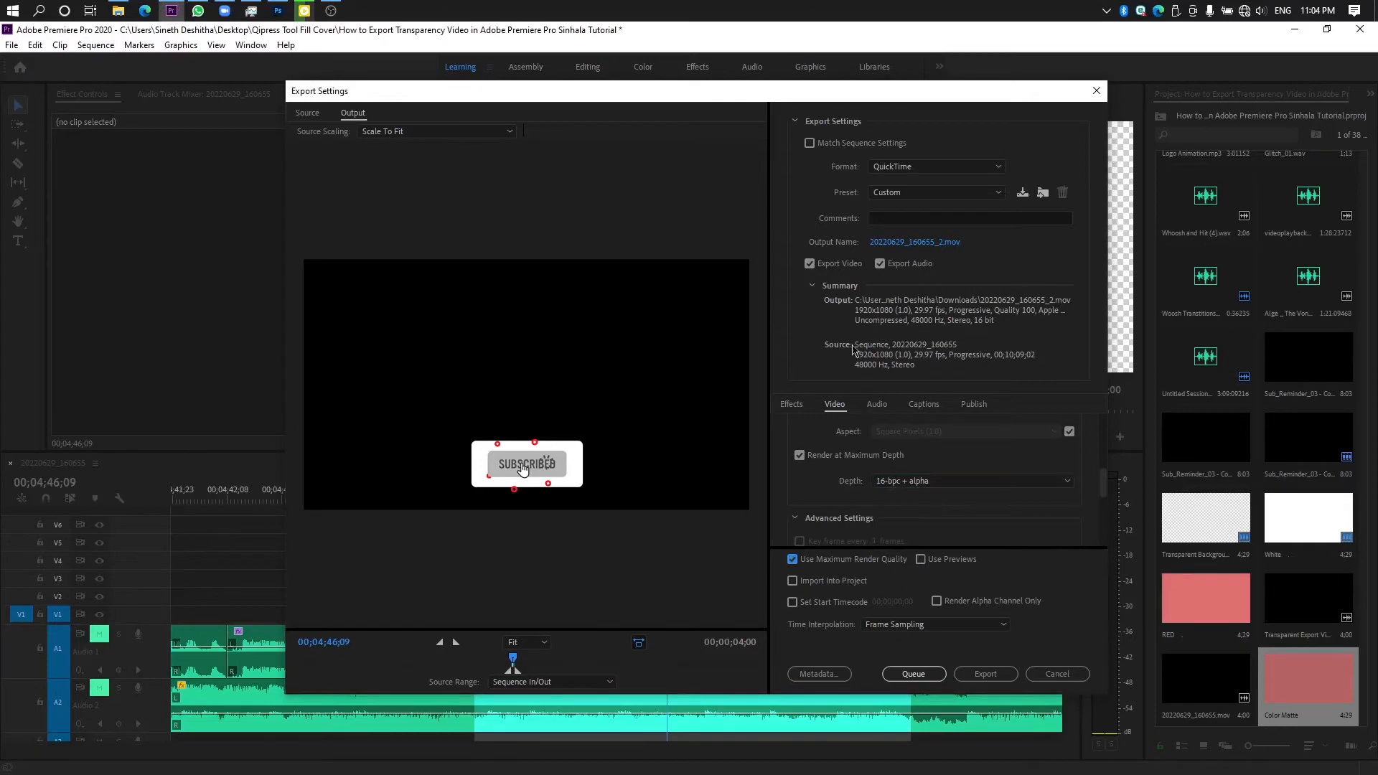
Save the output in the Pictures folder as "Transparent Video And Recording Video On OBS Recorder" and export it
{"action": "left_click", "coordinate": [881, 243]}
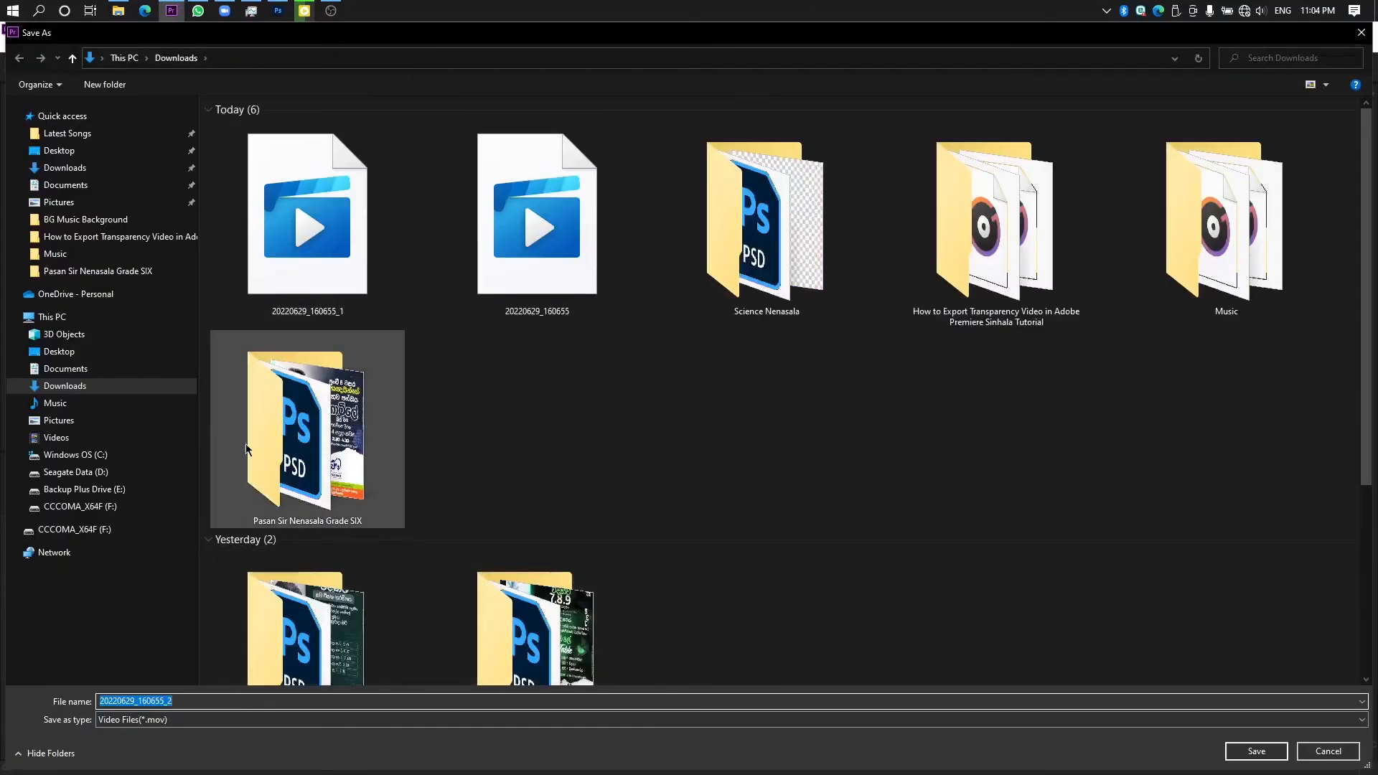
{"action": "left_click", "coordinate": [85, 472]}
{"action": "left_click", "coordinate": [59, 421]}
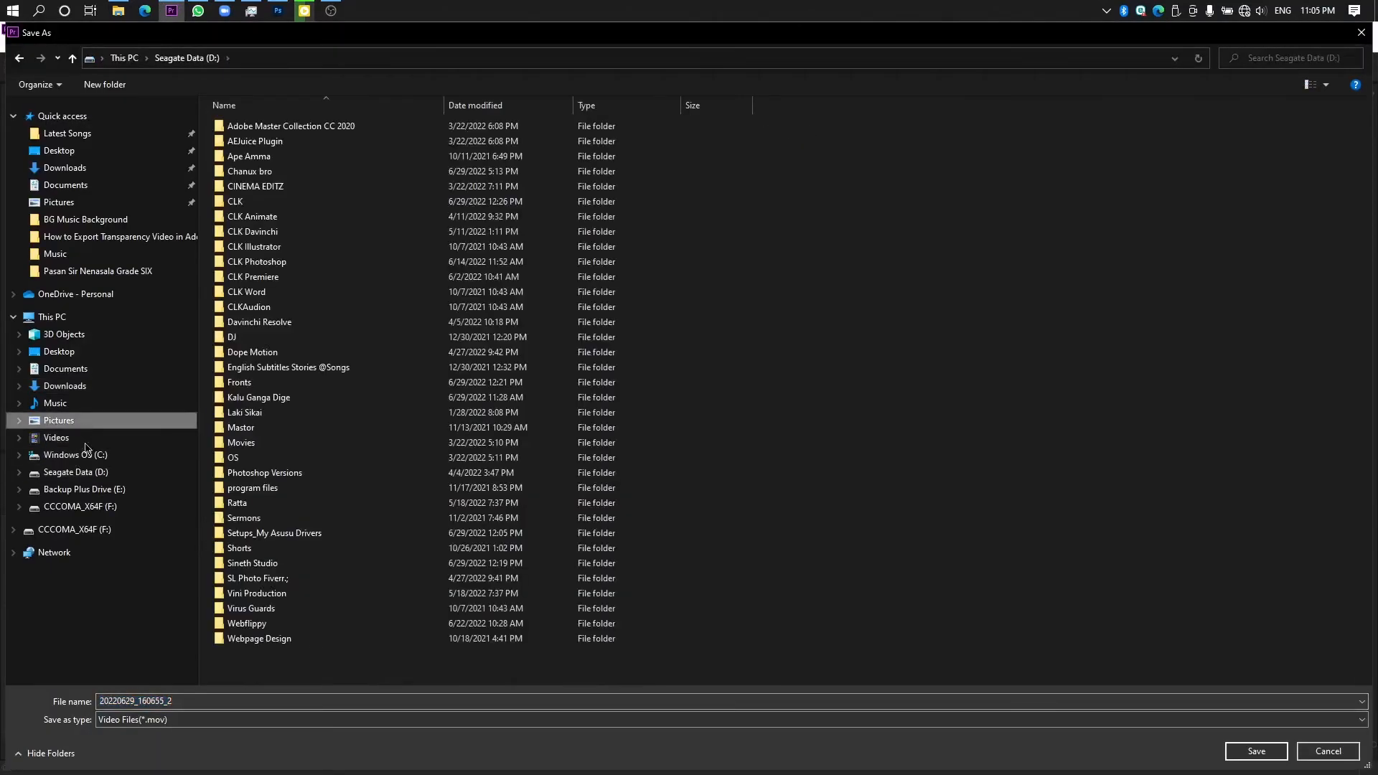
{"action": "left_click", "coordinate": [193, 709]}
{"action": "type", "text": "Tra"}
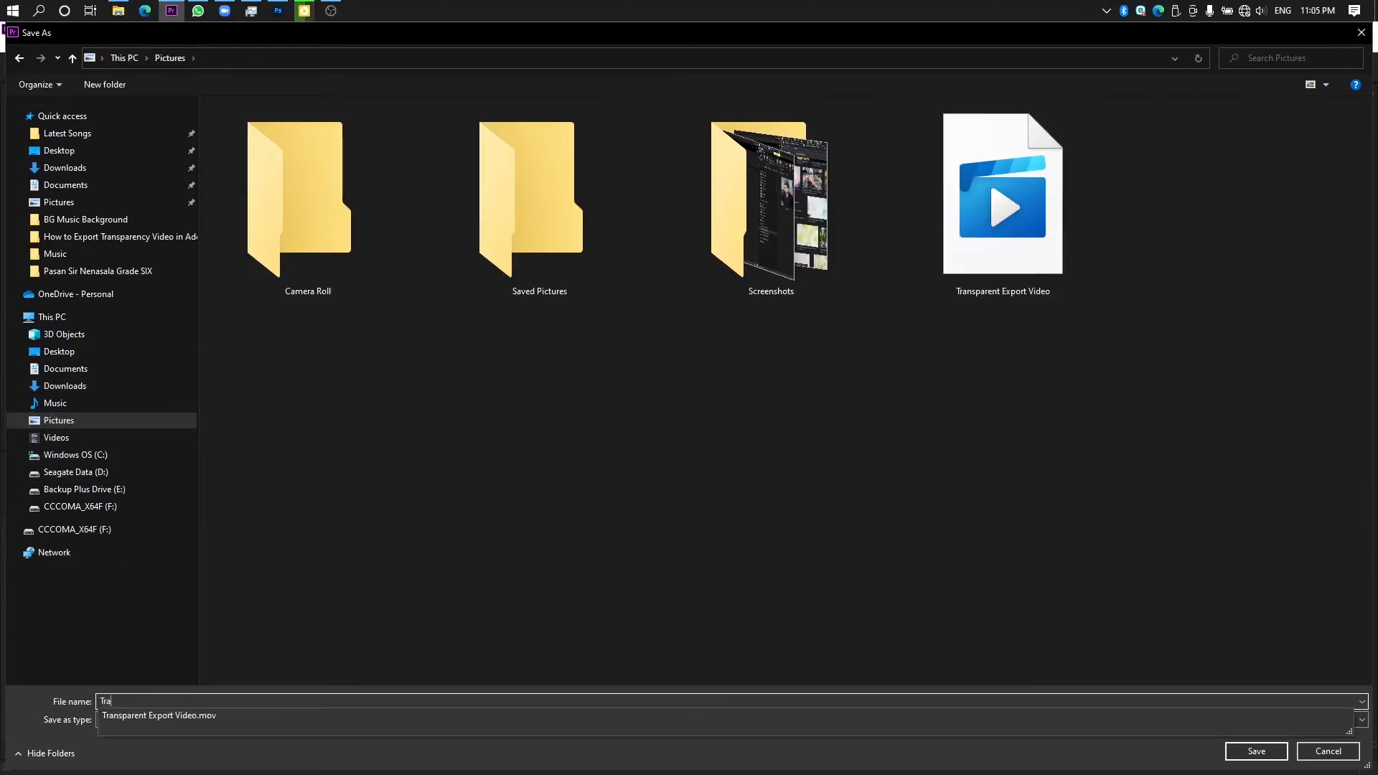
{"action": "type", "text": "nsparent Video And Re"}
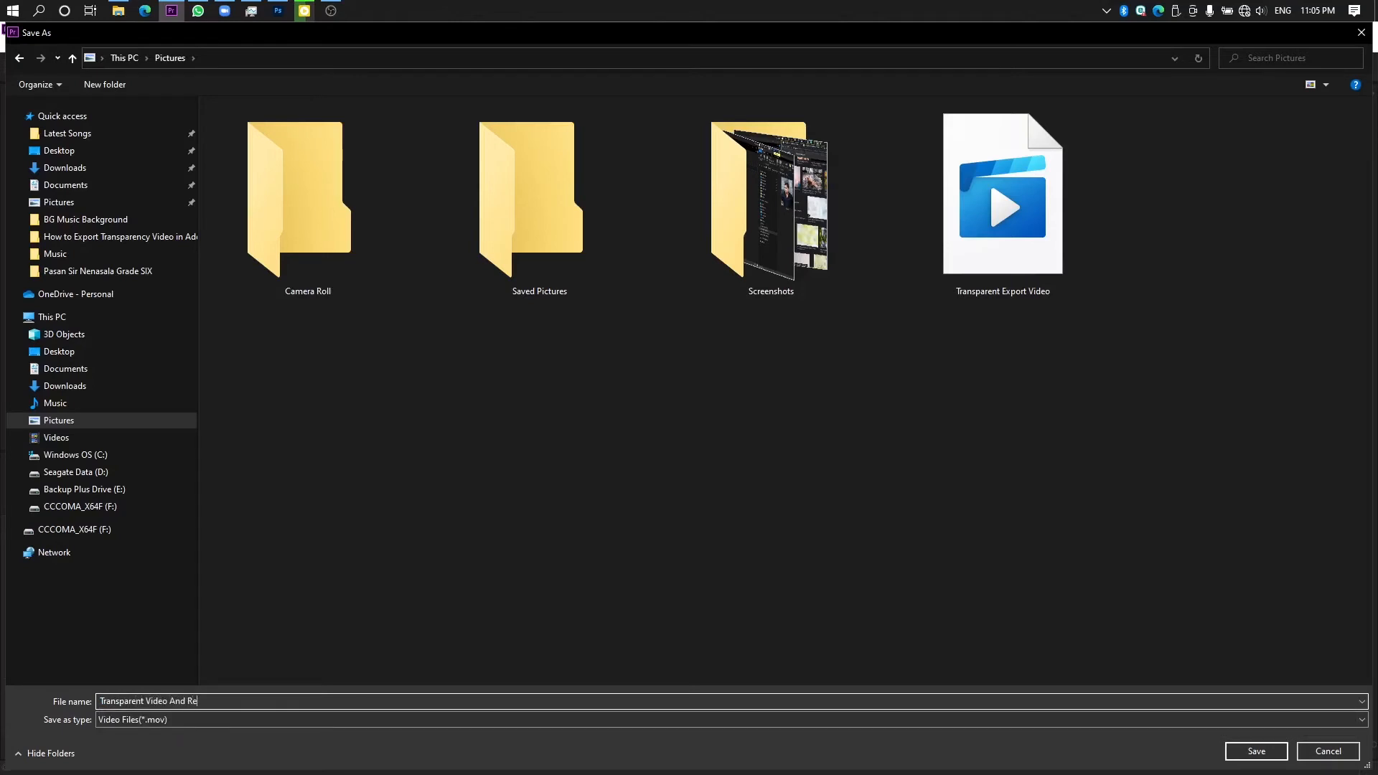
{"action": "type", "text": "cording Video On OBS Recorder"}
{"action": "key", "text": "Return"}
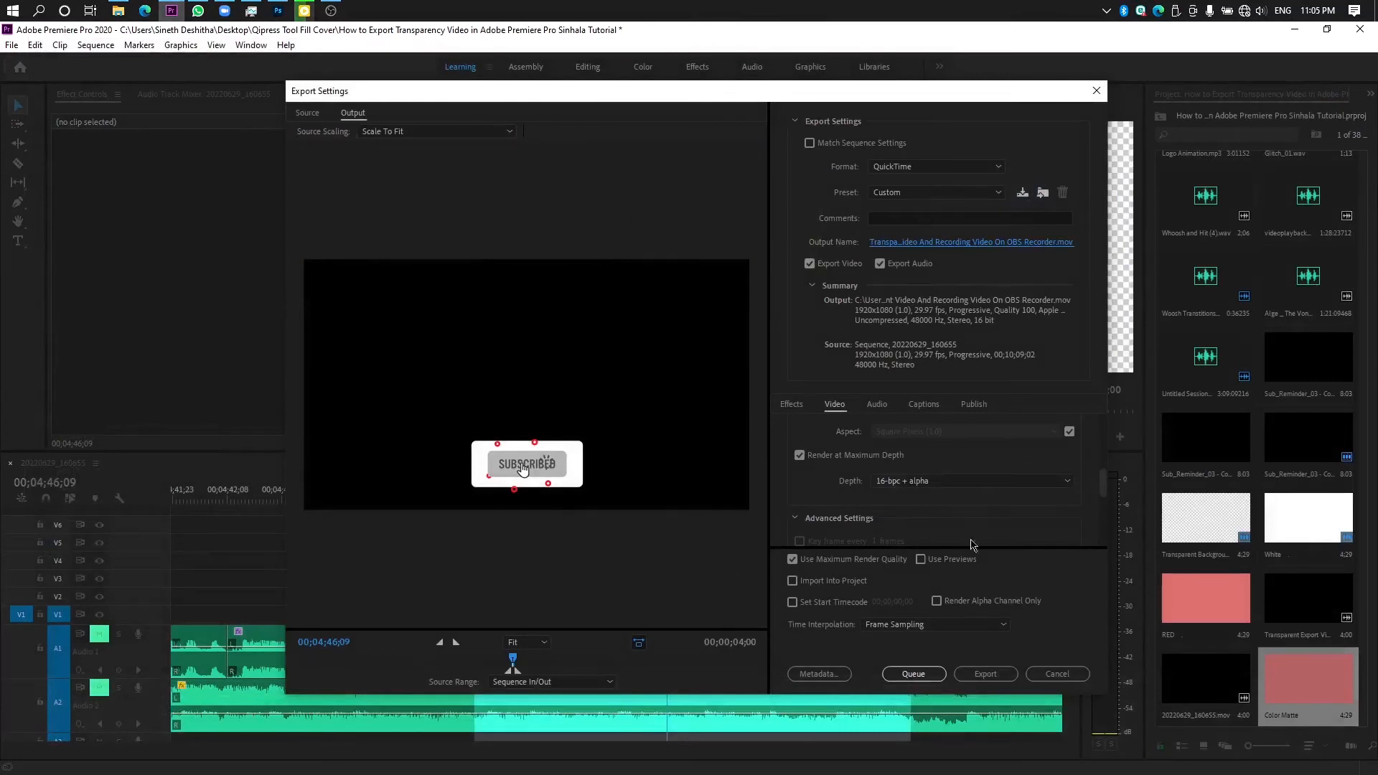
{"action": "scroll", "coordinate": [920, 477], "scroll_direction": "up", "scroll_amount": 3}
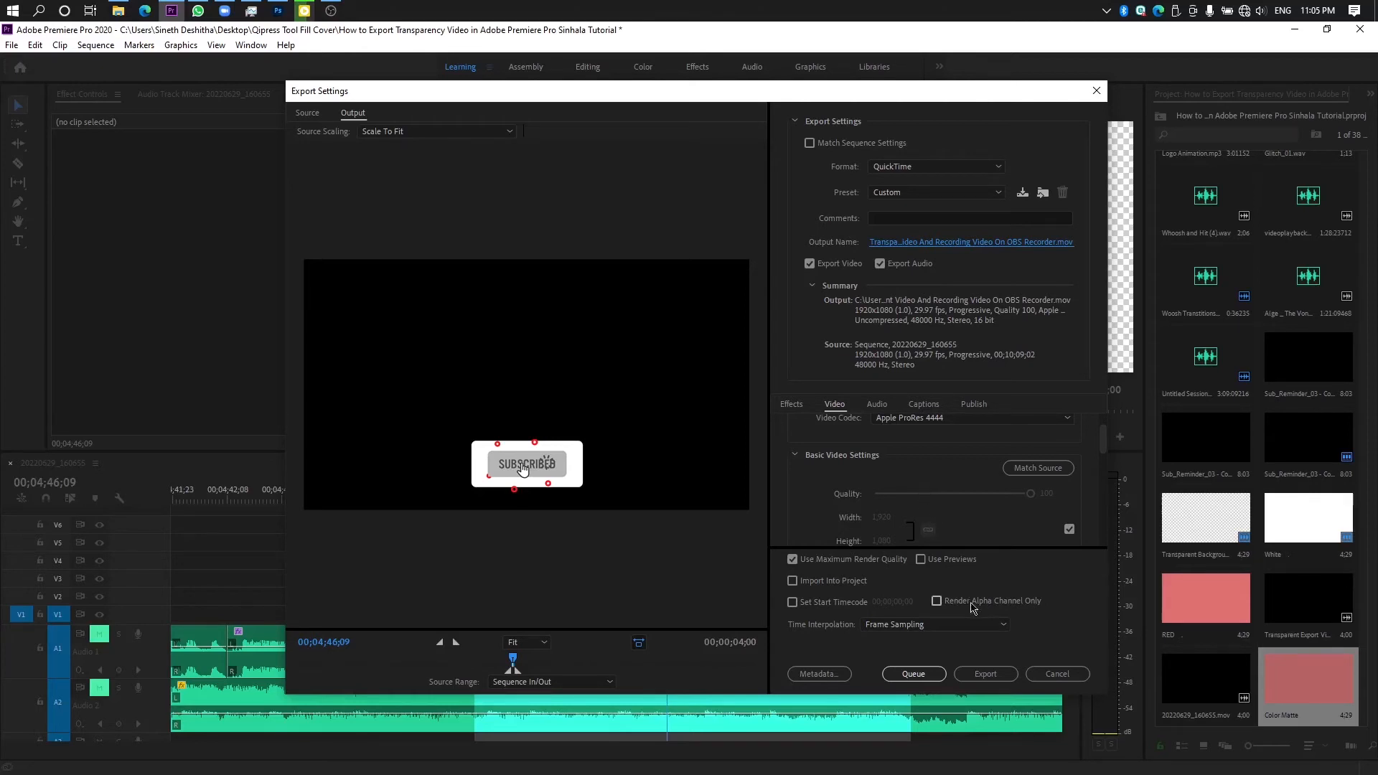
{"action": "left_click", "coordinate": [979, 673]}
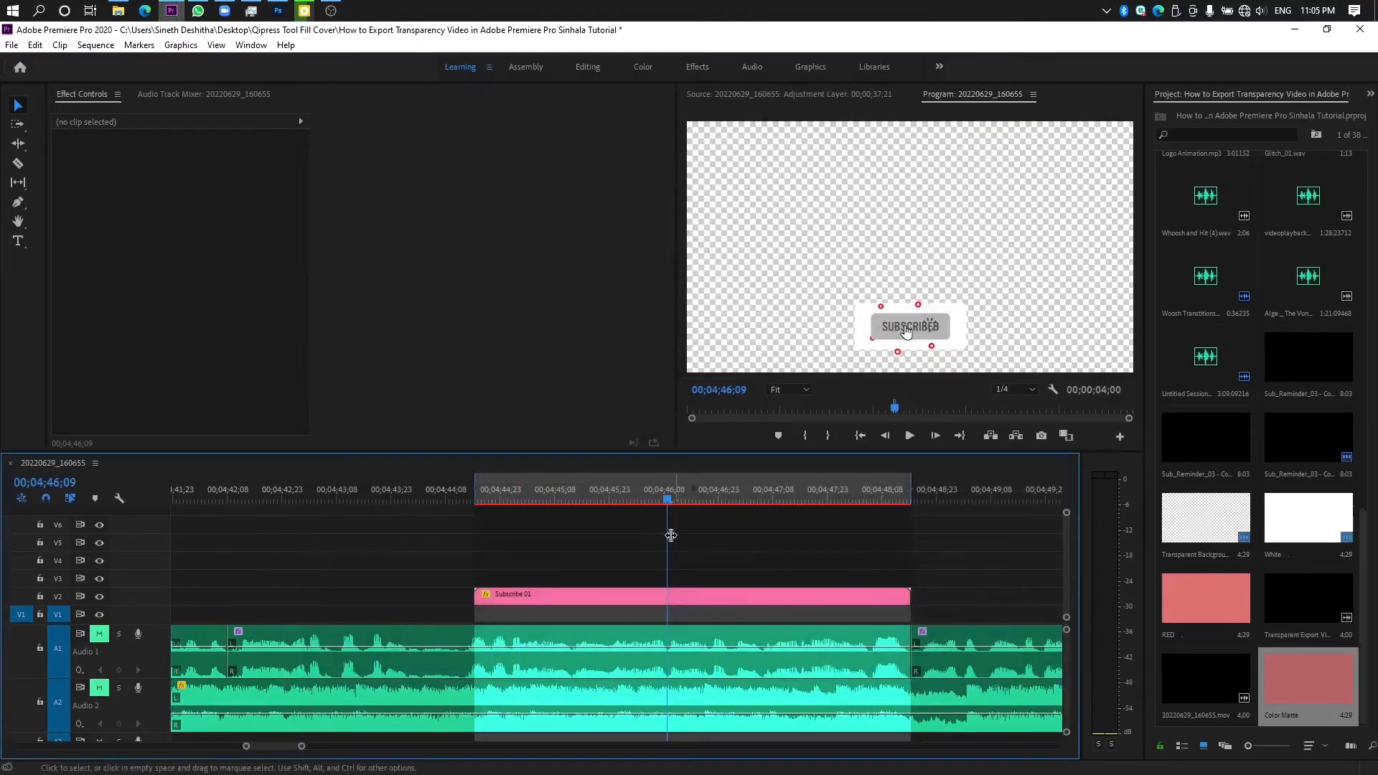
Clear the sequence's In and Out points
{"action": "right_click", "coordinate": [624, 500]}
{"action": "left_click", "coordinate": [674, 304]}
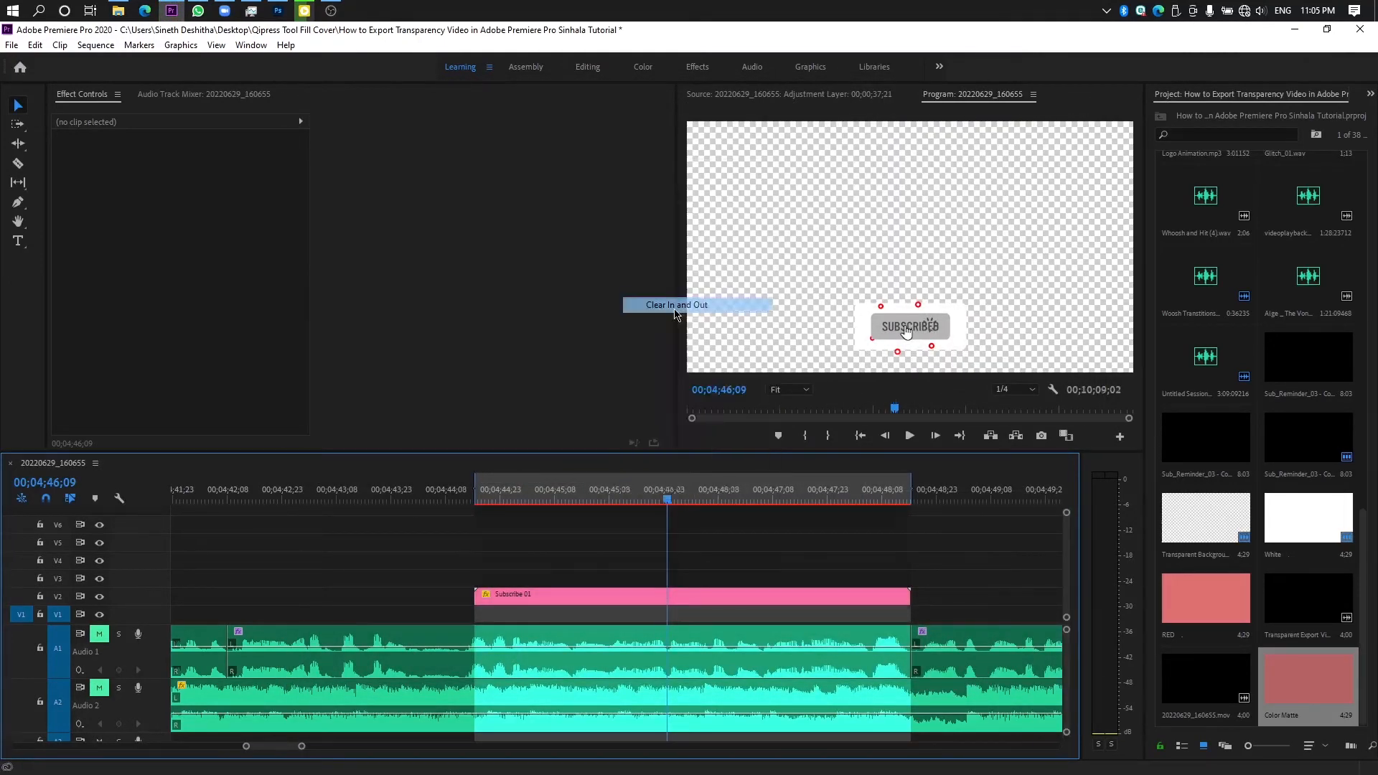
{"action": "key", "text": "minus"}
{"action": "left_click_drag", "start_coordinate": [489, 538], "coordinate": [788, 609]}
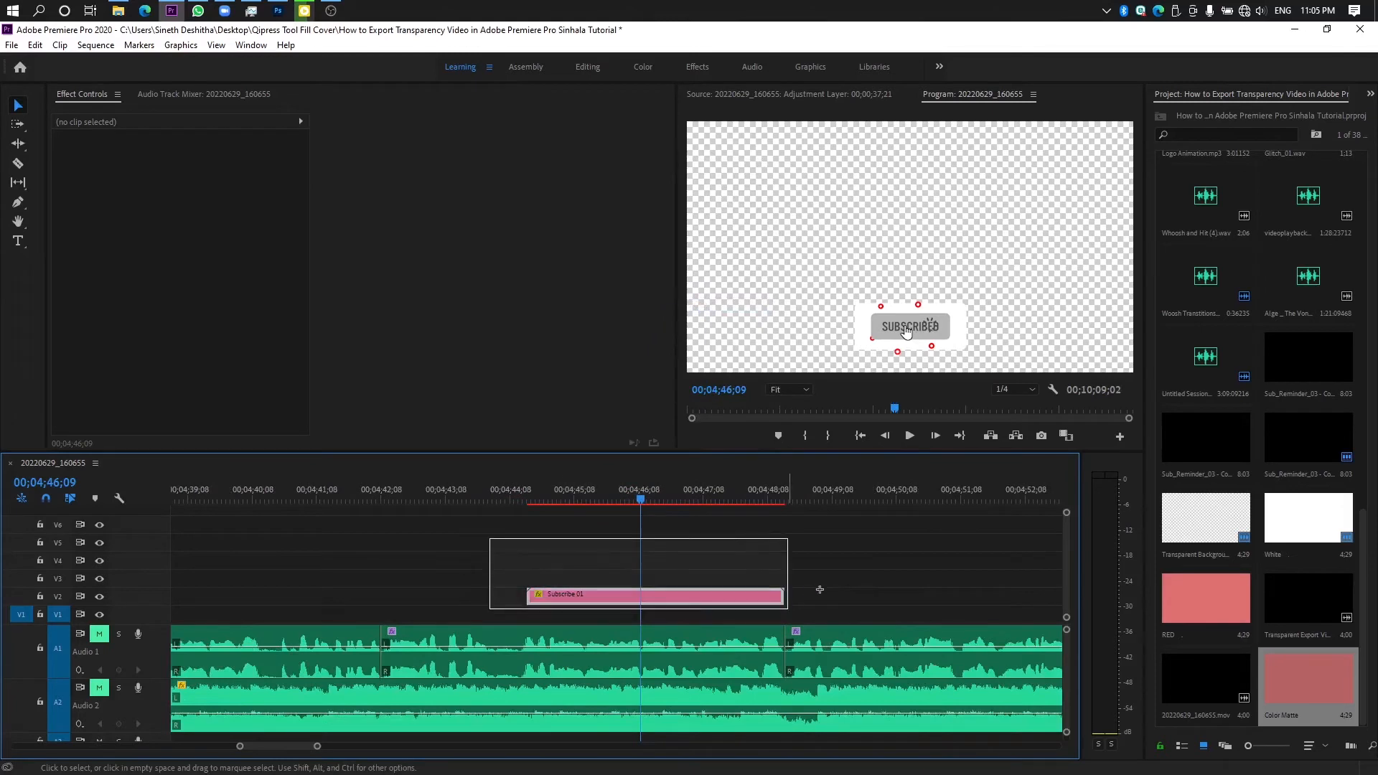
{"action": "left_click", "coordinate": [746, 579]}
Switch to File Explorer, check the exported video file in the Pictures folder, and return to Premiere Pro
{"action": "key", "text": "alt+Tab"}
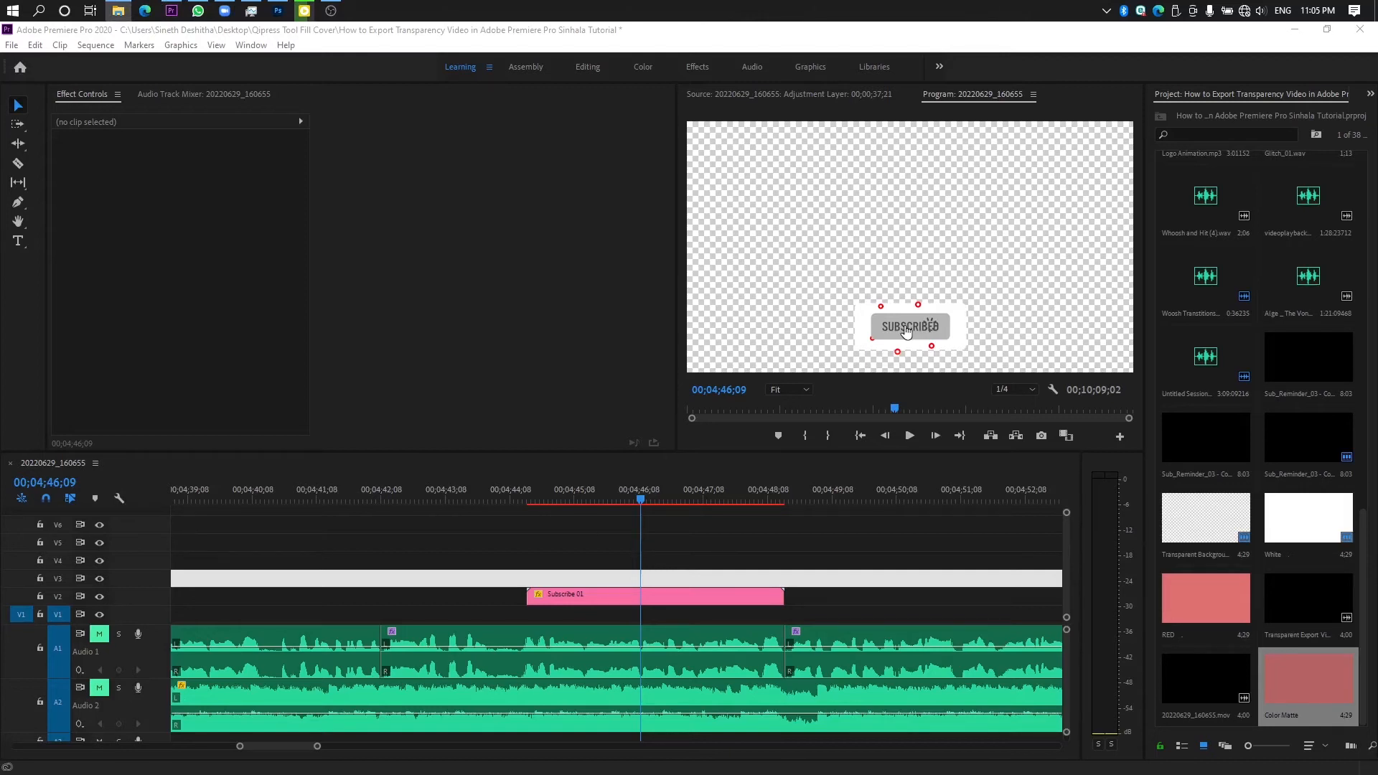
{"action": "key", "text": "alt+Tab"}
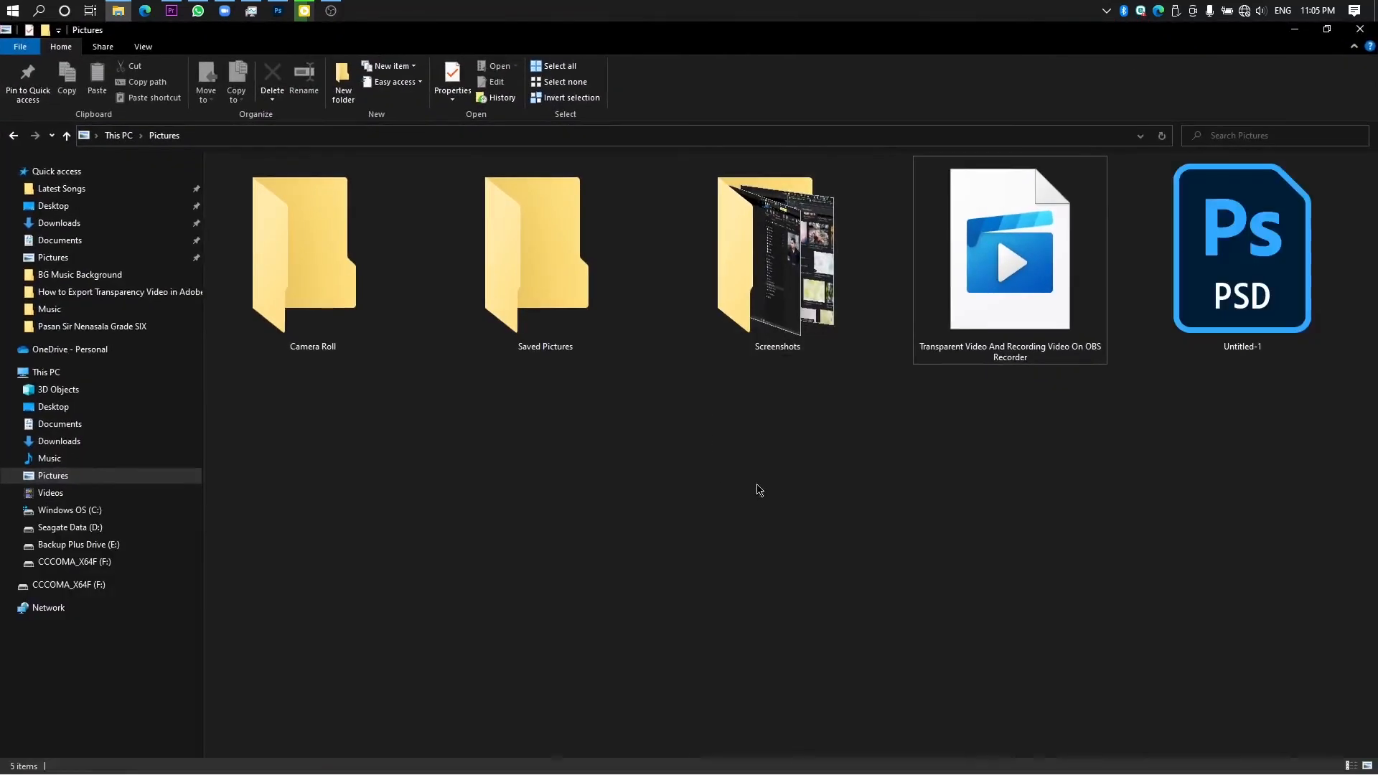
{"action": "left_click_drag", "start_coordinate": [1209, 484], "coordinate": [1287, 279]}
{"action": "left_click_drag", "start_coordinate": [1031, 430], "coordinate": [1053, 280]}
{"action": "left_click_drag", "start_coordinate": [961, 441], "coordinate": [1038, 291]}
{"action": "left_click", "coordinate": [995, 462]}
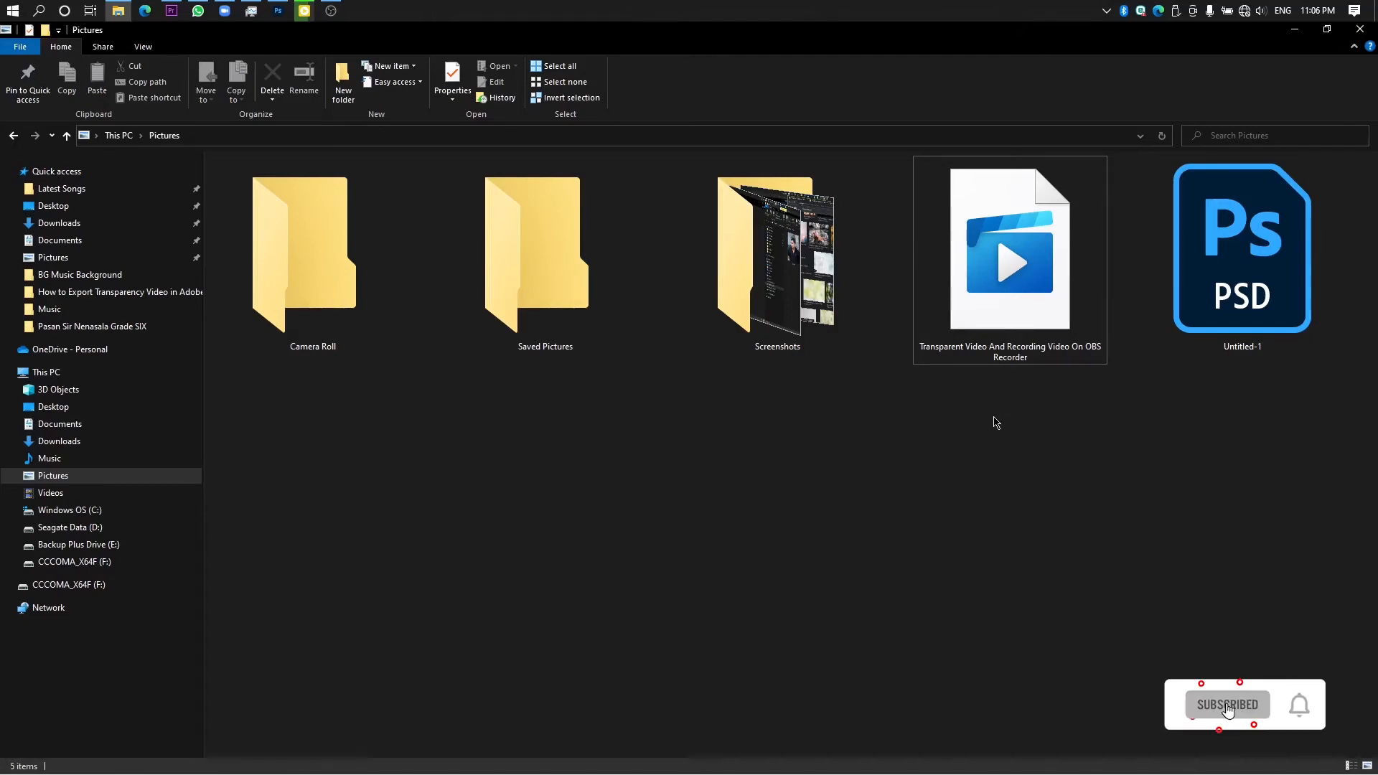
{"action": "left_click_drag", "start_coordinate": [639, 35], "coordinate": [0, 29]}
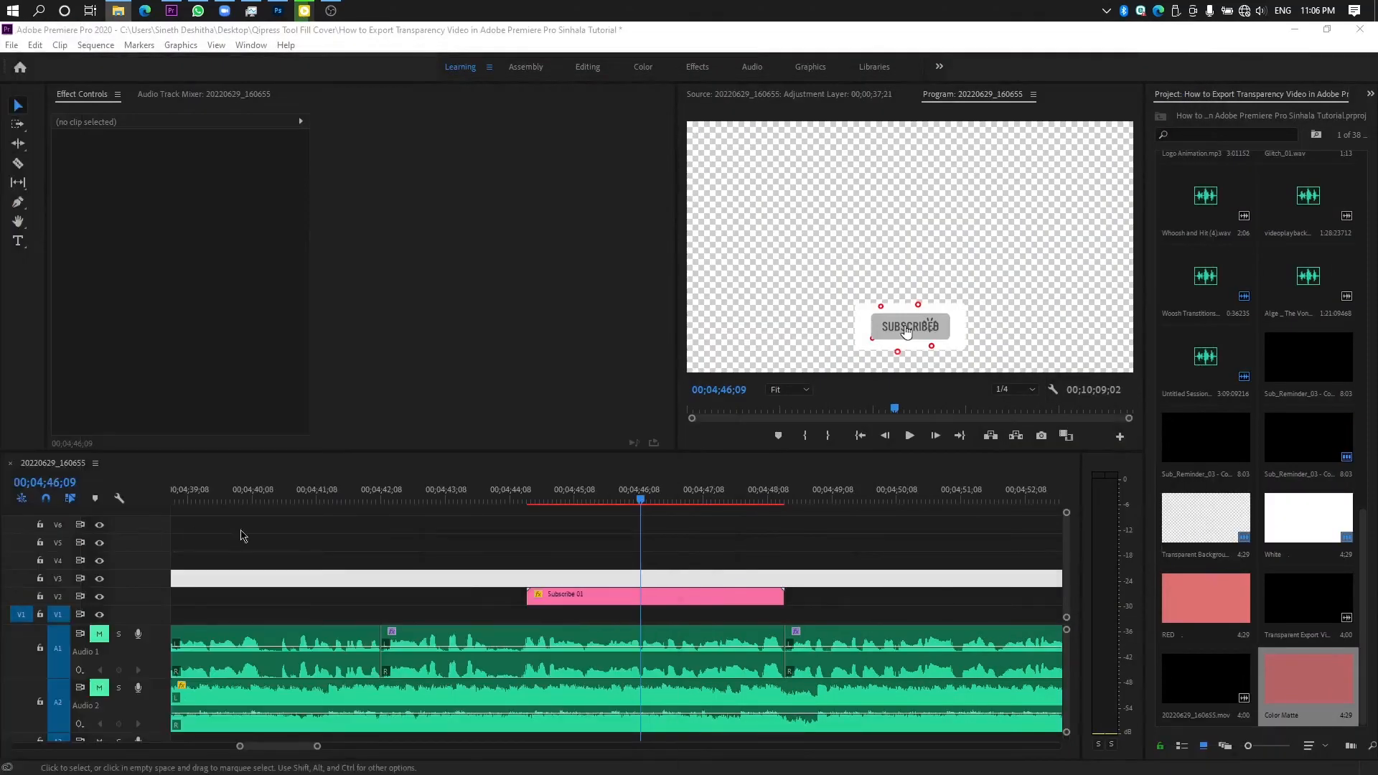
{"action": "left_click", "coordinate": [796, 534]}
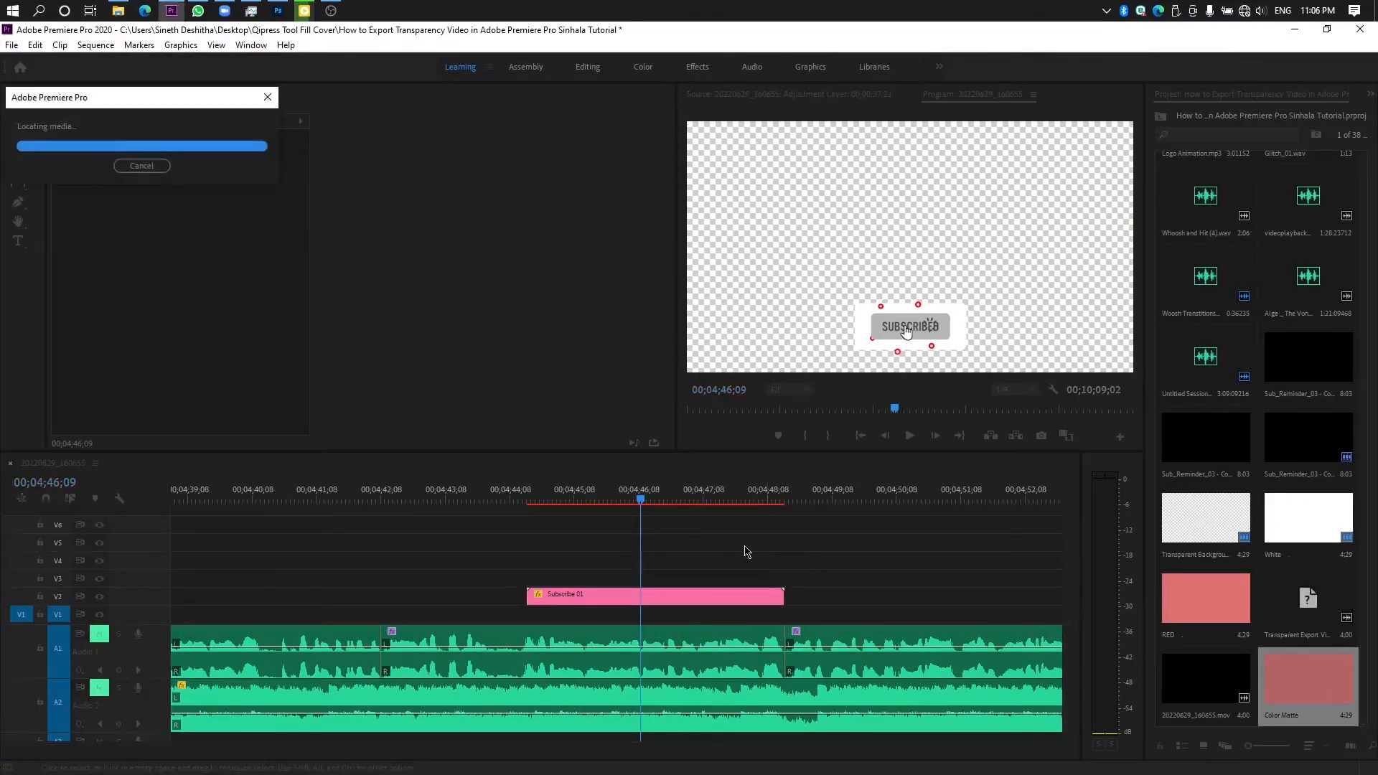
{"action": "left_click", "coordinate": [989, 595]}
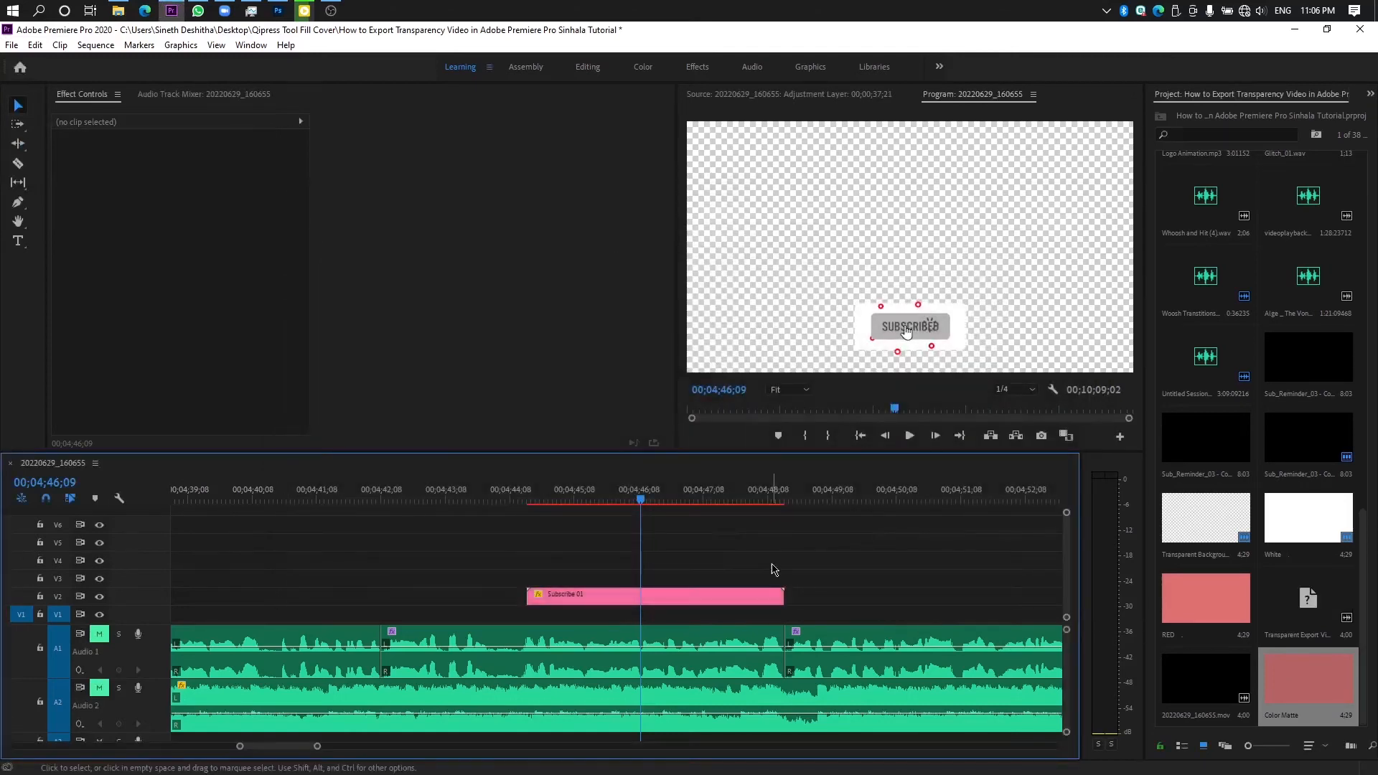
{"action": "scroll", "coordinate": [772, 569], "scroll_direction": "down", "scroll_amount": 2}
{"action": "left_click_drag", "start_coordinate": [615, 552], "coordinate": [885, 616]}
{"action": "scroll", "coordinate": [883, 614], "scroll_direction": "down", "scroll_amount": 3}
{"action": "key", "text": "ctrl+z"}
{"action": "scroll", "coordinate": [889, 584], "scroll_direction": "up", "scroll_amount": 2}
{"action": "scroll", "coordinate": [739, 606], "scroll_direction": "down", "scroll_amount": 3}
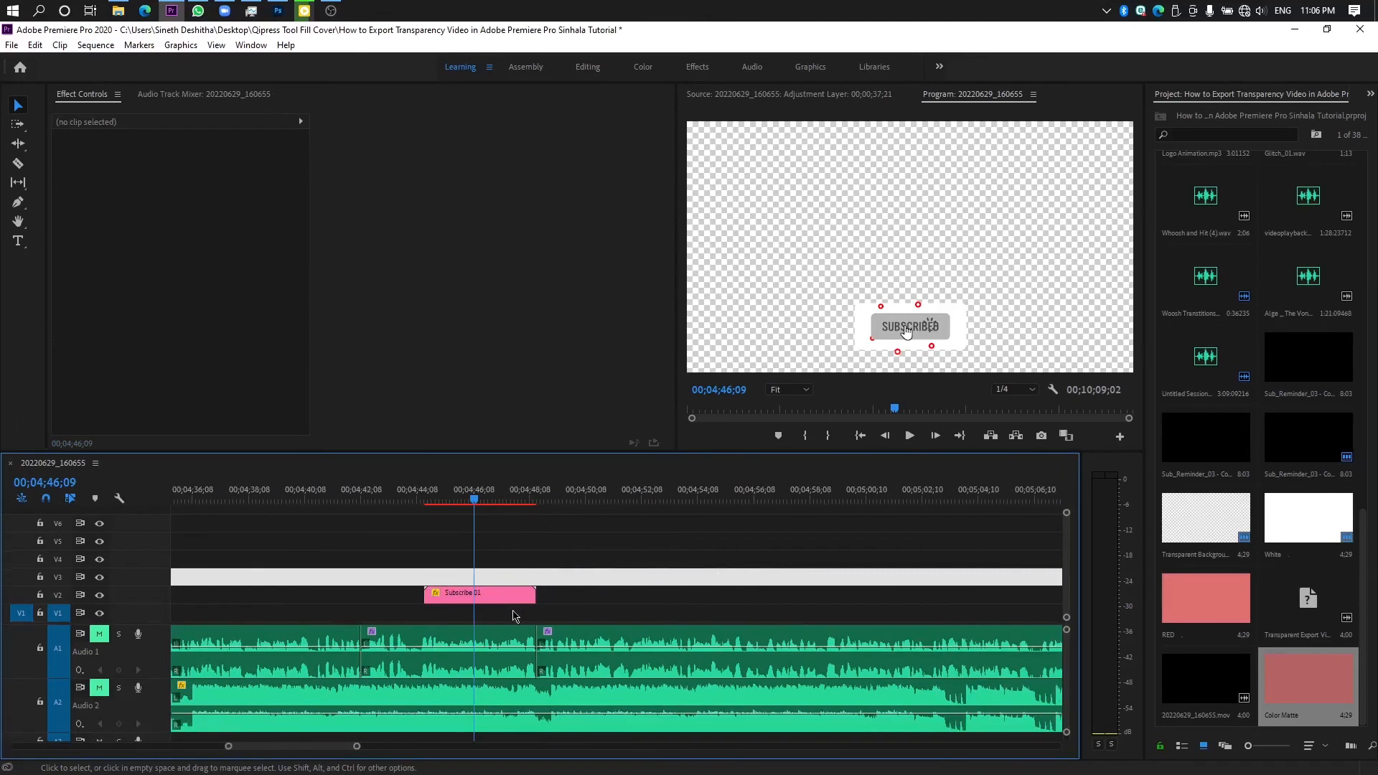
Bring the exported video from File Explorer into the Premiere Pro sequence on track V2, after the Subscribe 01 clip
{"action": "left_click", "coordinate": [658, 563]}
{"action": "scroll", "coordinate": [660, 563], "scroll_direction": "down", "scroll_amount": 3}
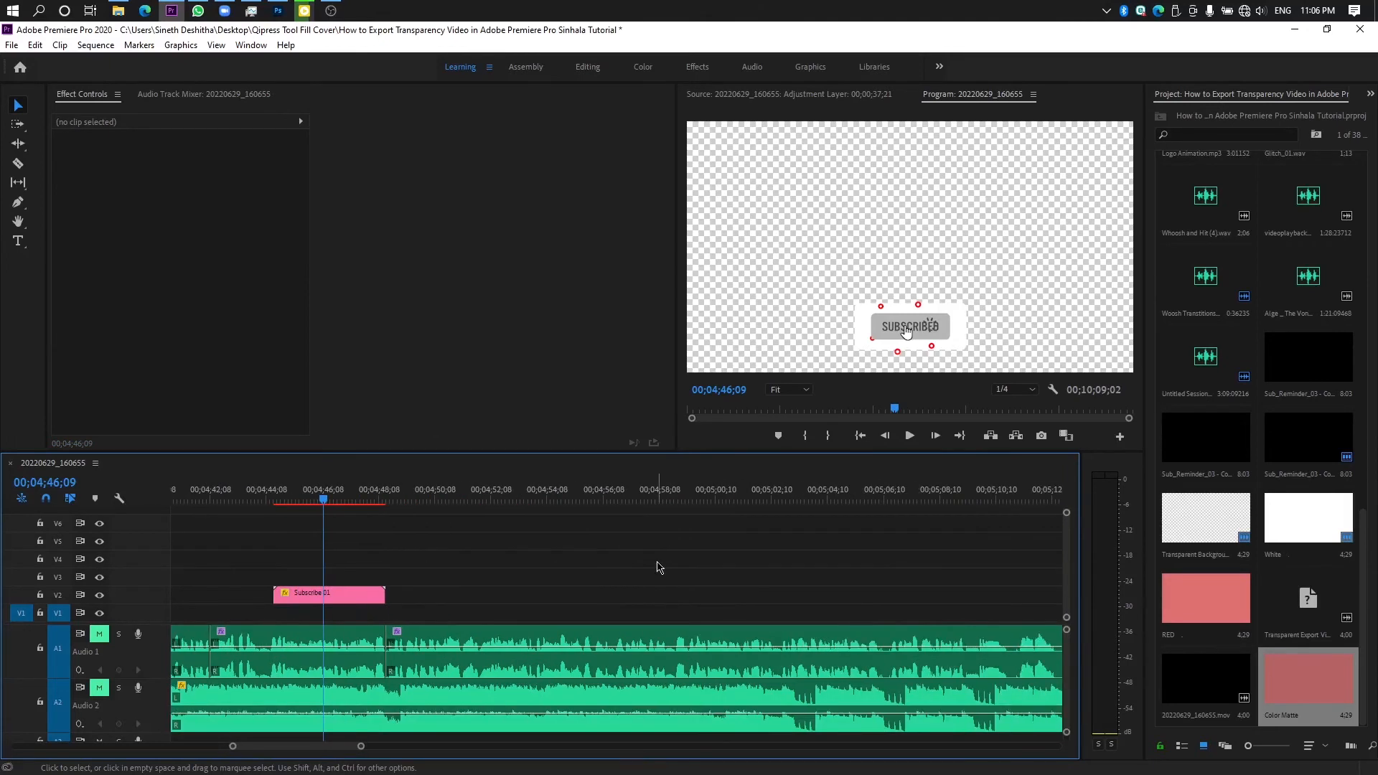
{"action": "key", "text": "alt+Tab"}
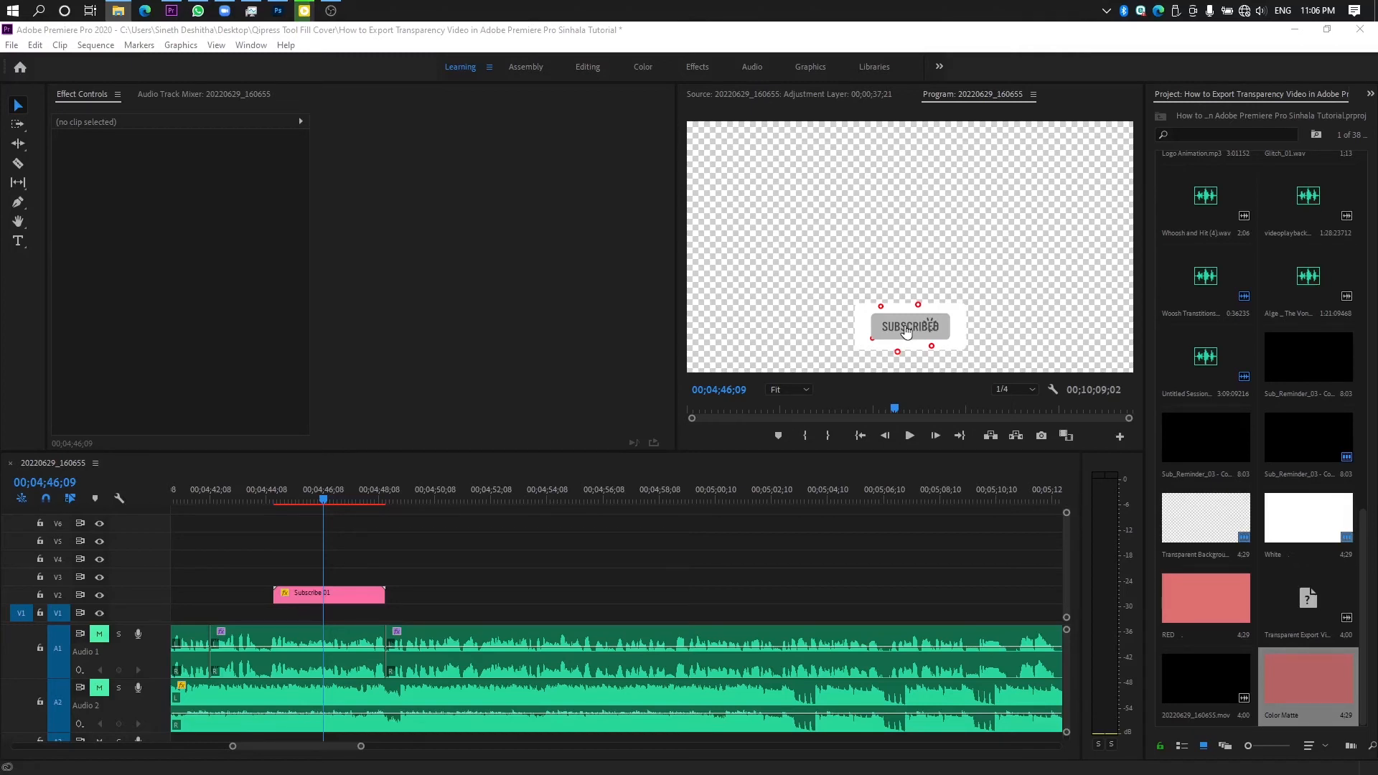
{"action": "left_click_drag", "start_coordinate": [906, 331], "coordinate": [503, 598]}
{"action": "left_click", "coordinate": [608, 594]}
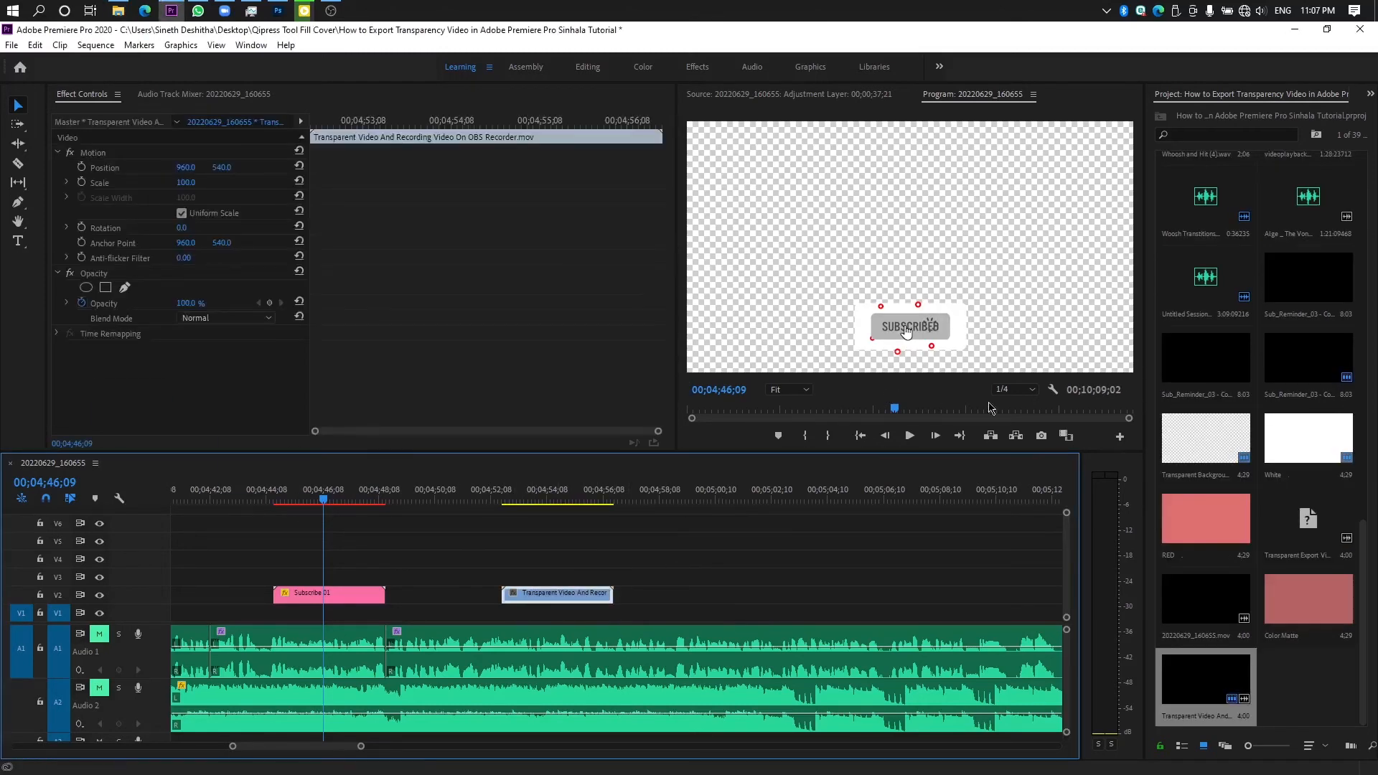
Turn off the Program monitor's Transparency Grid and preview the frame at full screen
{"action": "left_click", "coordinate": [1052, 390]}
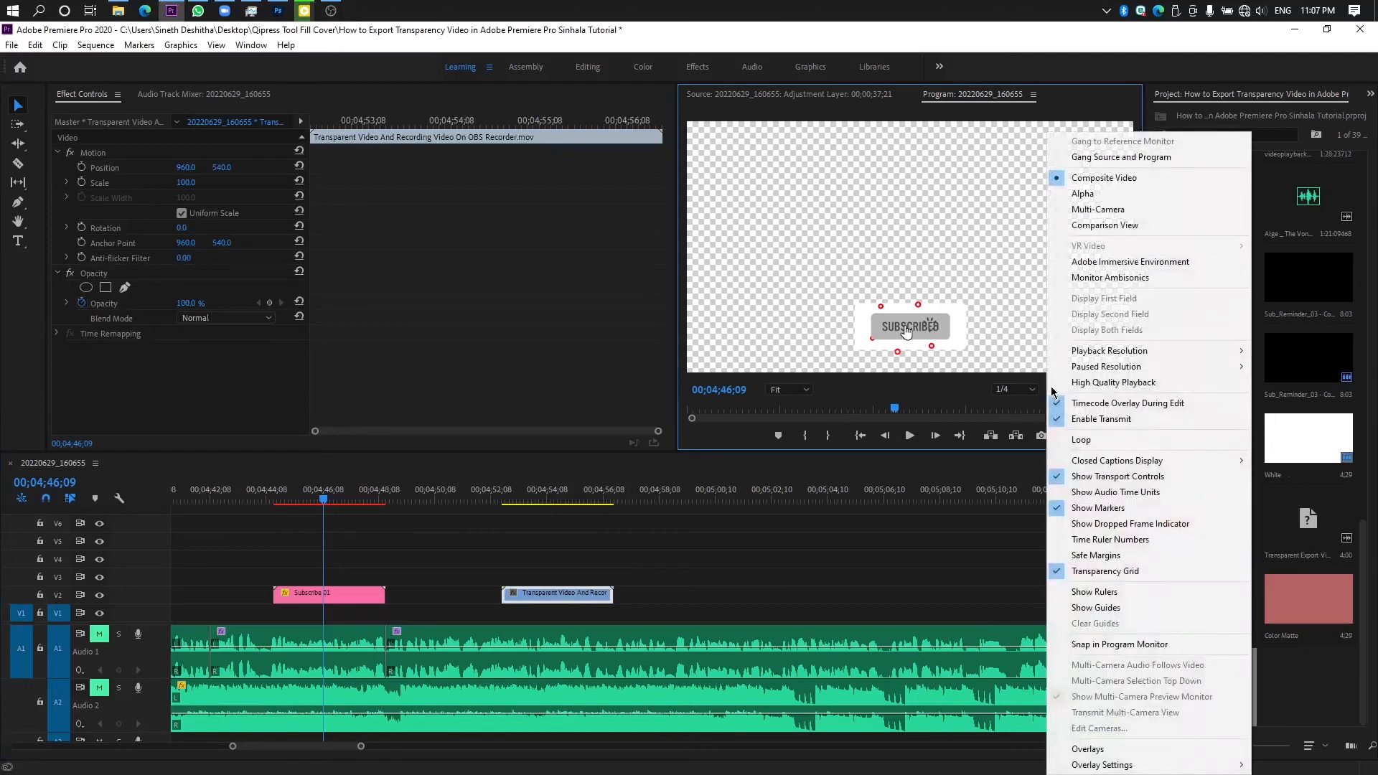
{"action": "left_click", "coordinate": [1144, 573]}
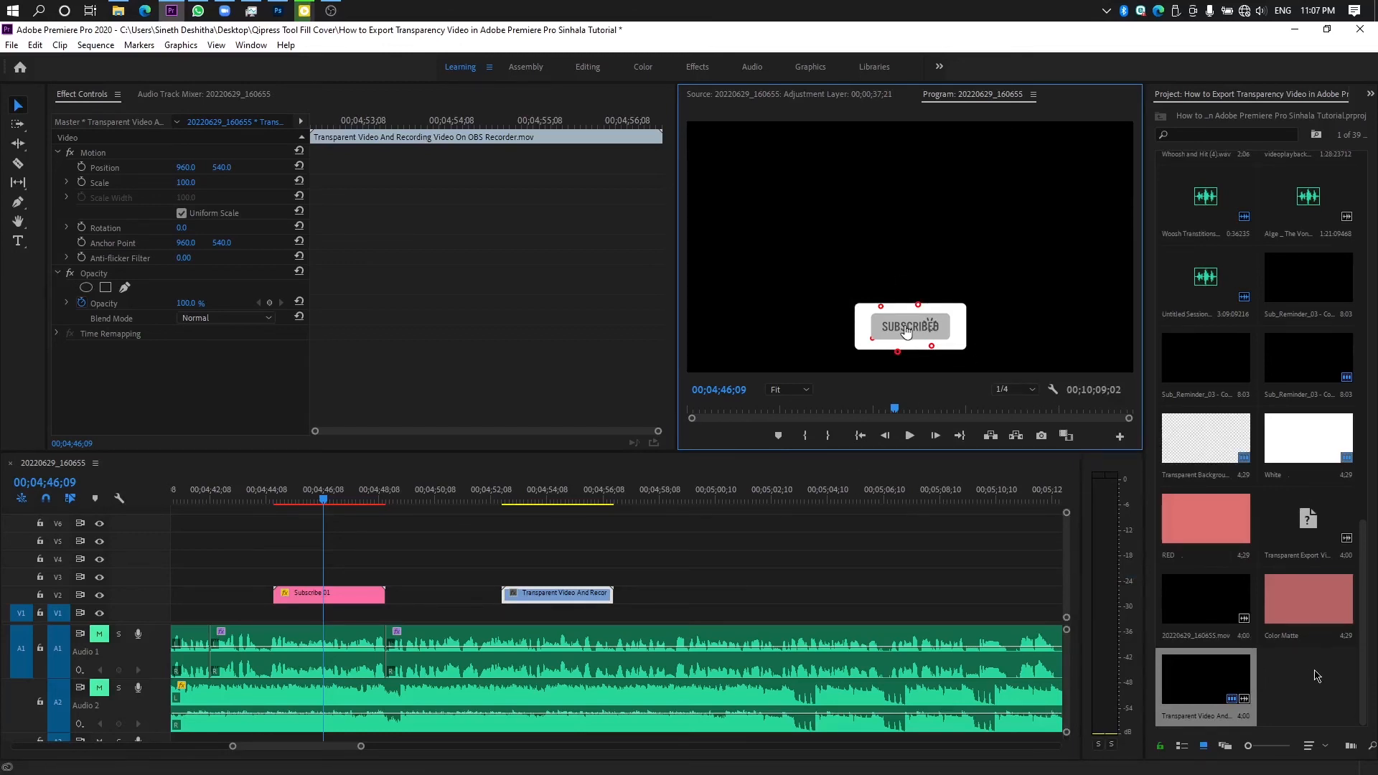
{"action": "key", "text": "ctrl+grave"}
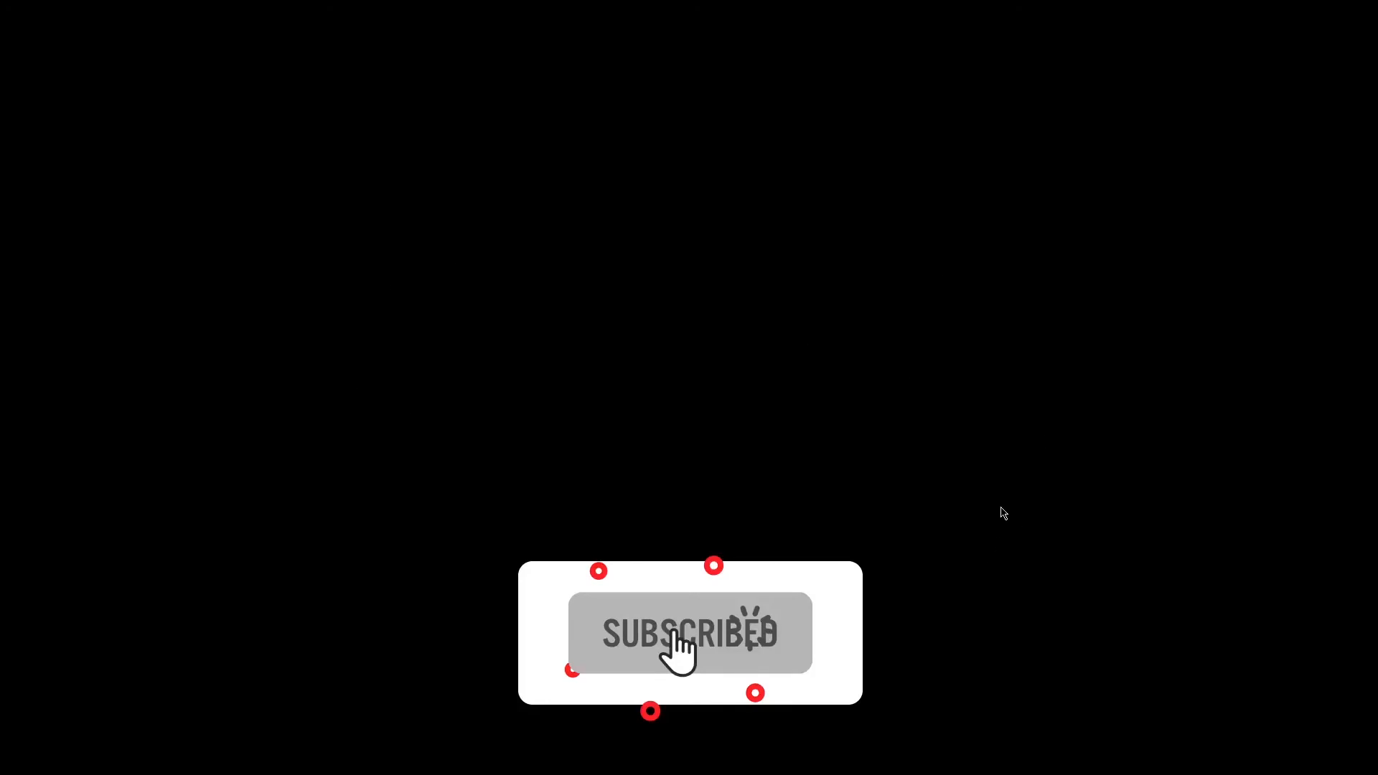
{"action": "key", "text": "ctrl+grave"}
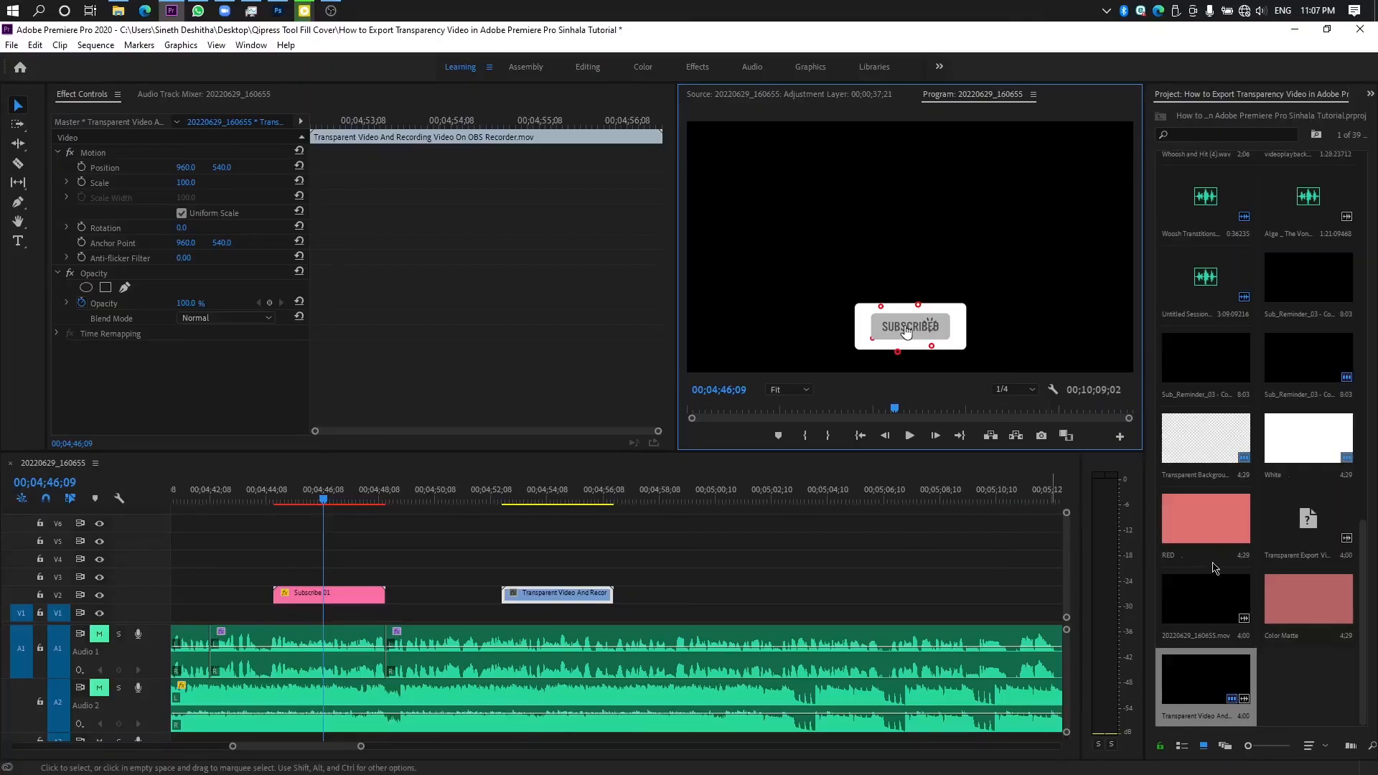
Place the Color Matte on track V1 beneath the exported video and preview the composite at 00;04;54;17 in full screen
{"action": "left_click", "coordinate": [1311, 622]}
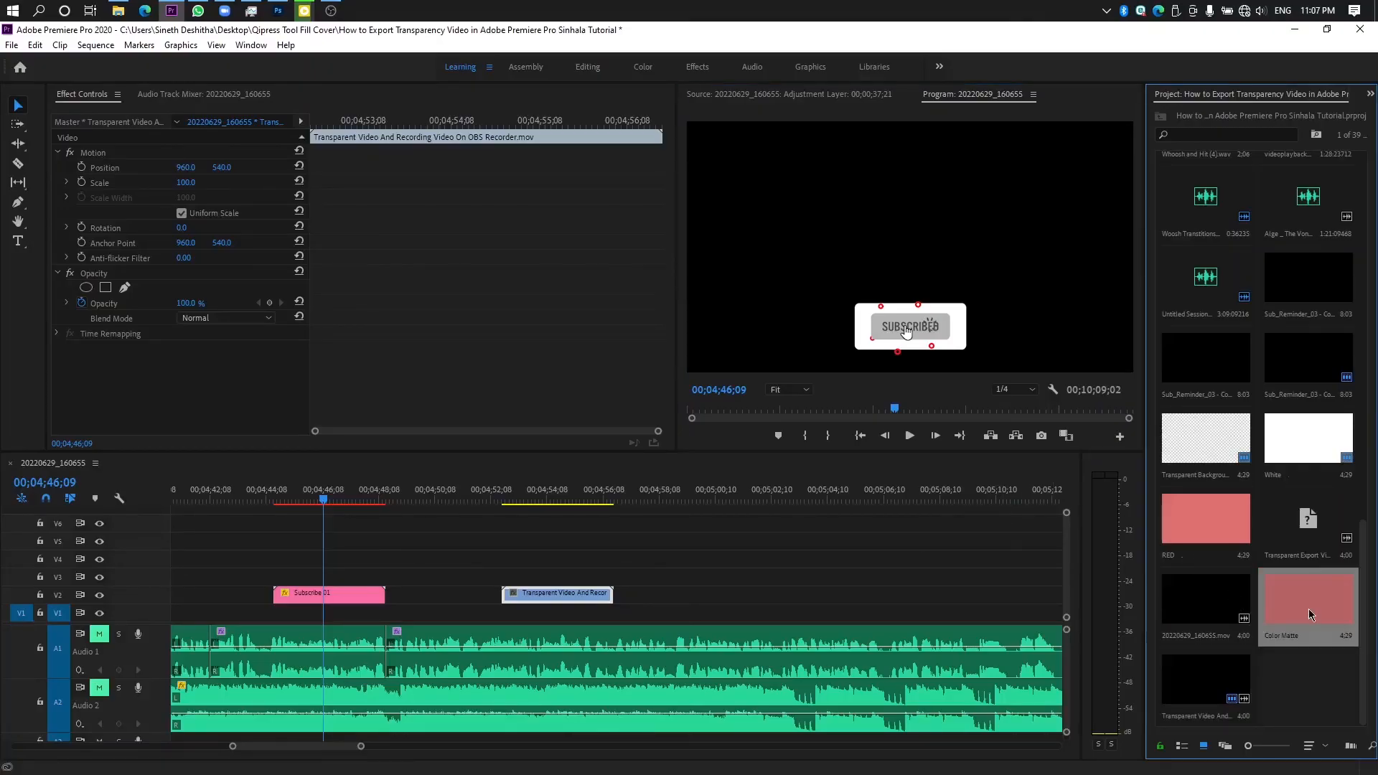
{"action": "left_click_drag", "start_coordinate": [620, 545], "coordinate": [547, 605]}
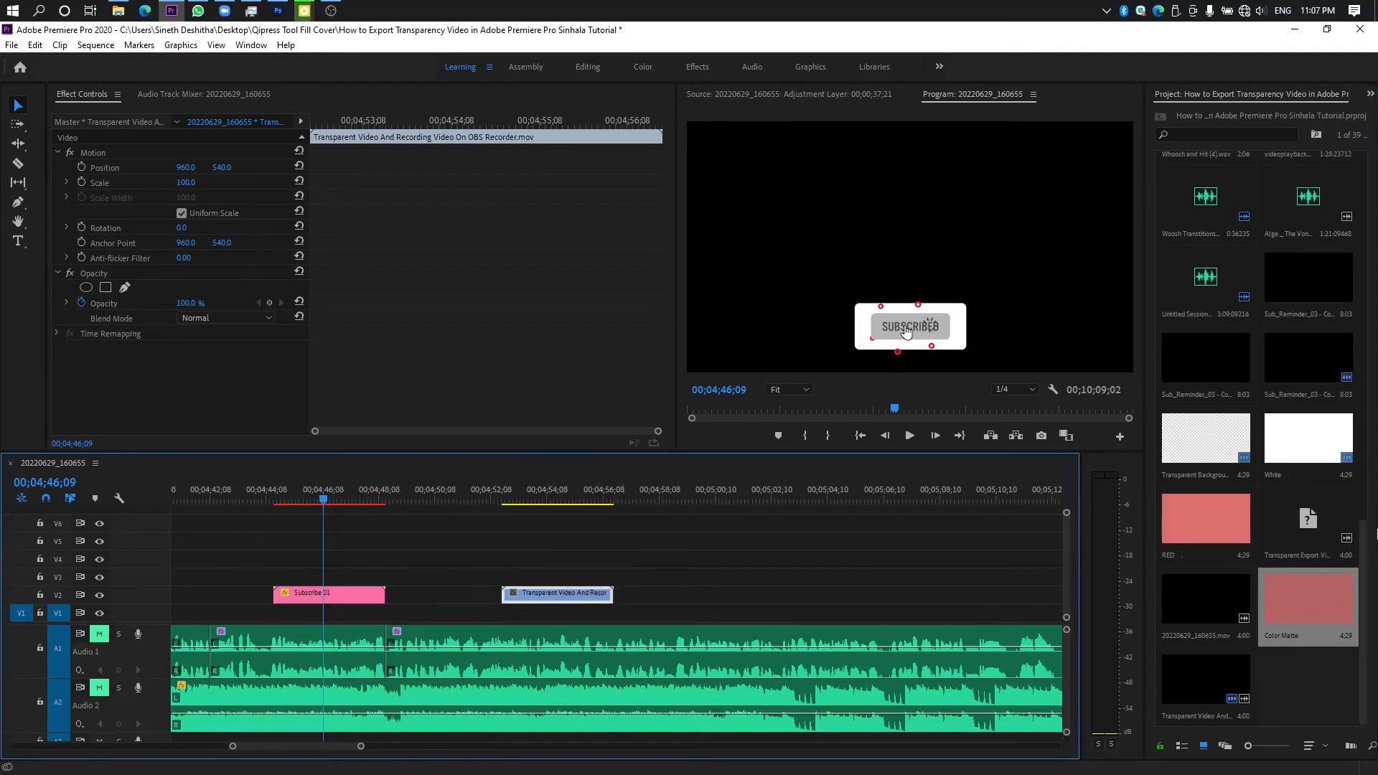
{"action": "left_click_drag", "start_coordinate": [1312, 615], "coordinate": [509, 613]}
{"action": "mouse_move", "coordinate": [560, 497]}
{"action": "left_mouse_down"}
{"action": "mouse_move", "coordinate": [535, 496]}
{"action": "mouse_move", "coordinate": [556, 497]}
{"action": "left_mouse_up"}
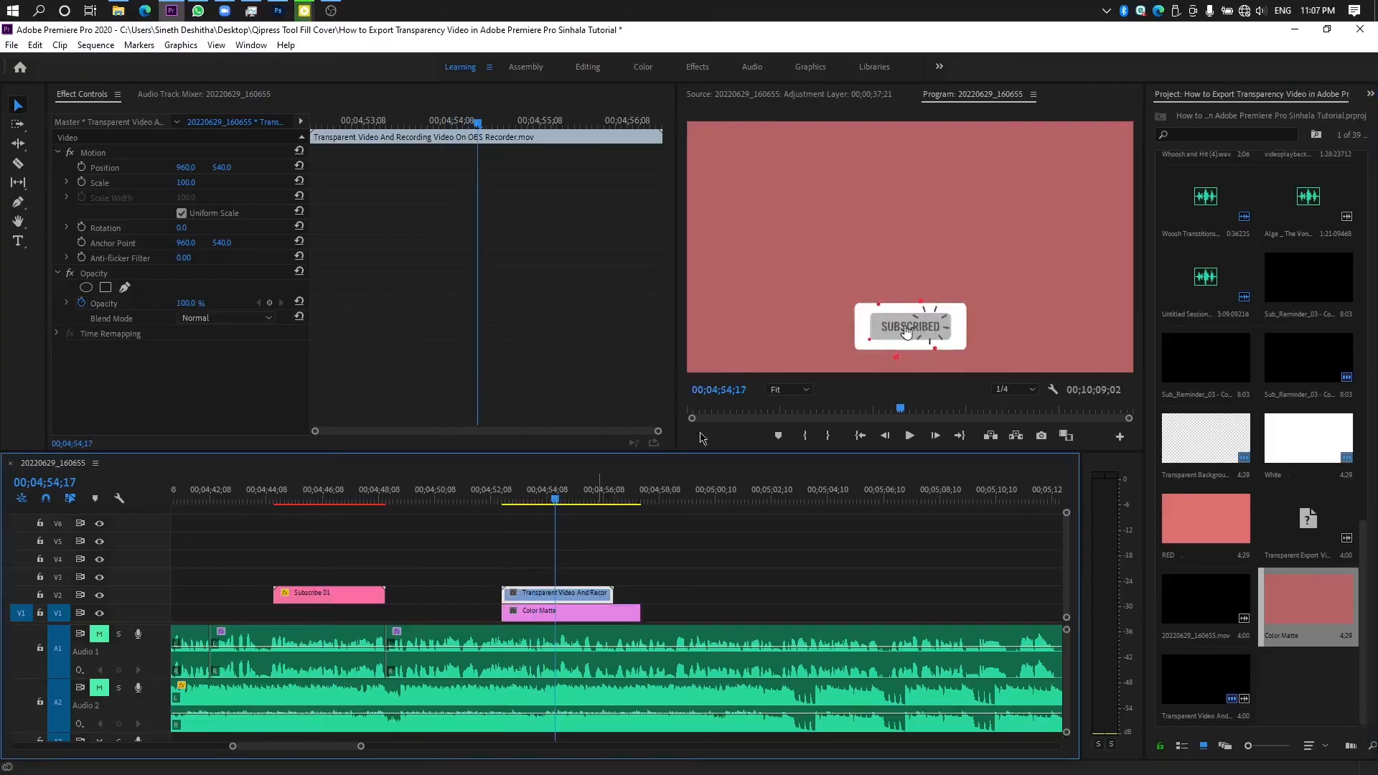
{"action": "key", "text": "ctrl+grave"}
{"action": "key", "text": "ctrl+grave"}
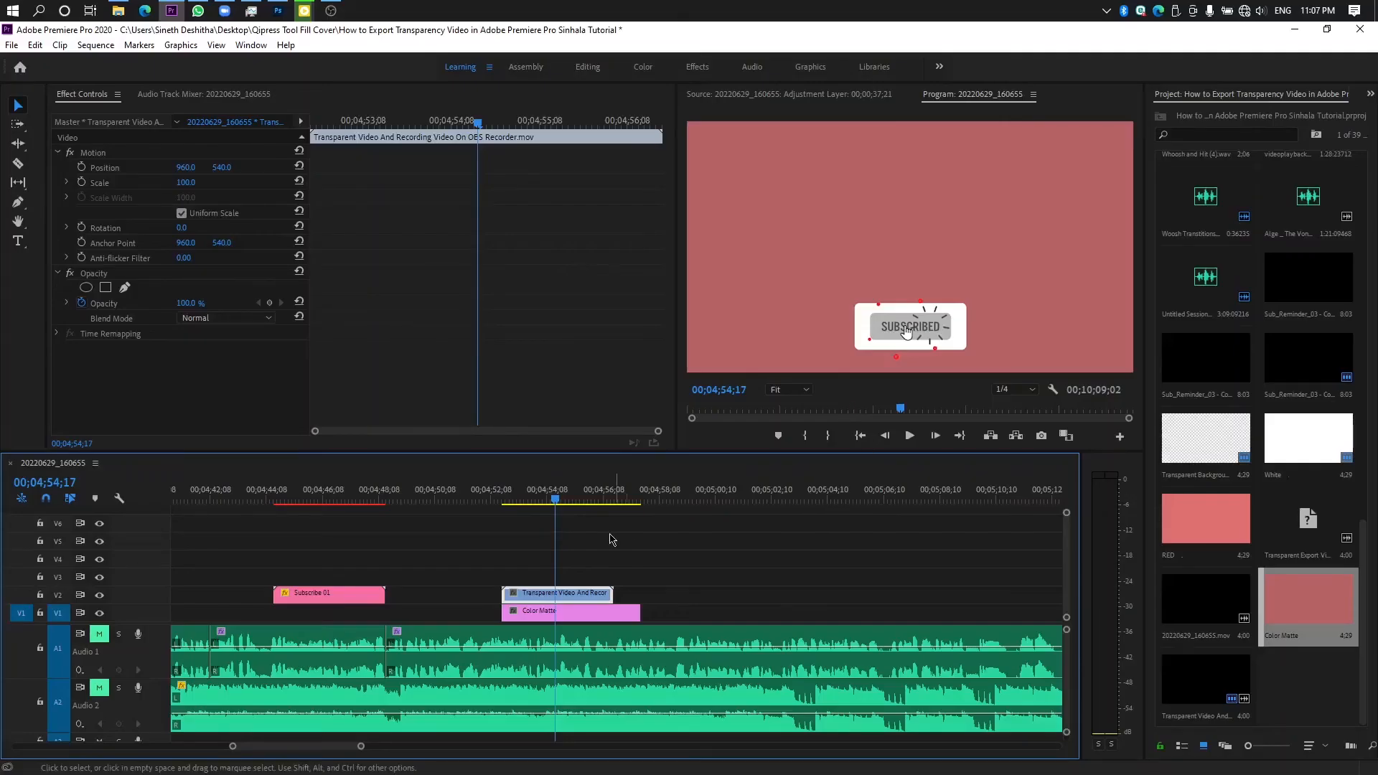
Change the Color Matte to red E91616 and preview the exported animation over it at full screen
{"action": "double_click", "coordinate": [581, 615]}
{"action": "left_click", "coordinate": [1022, 539]}
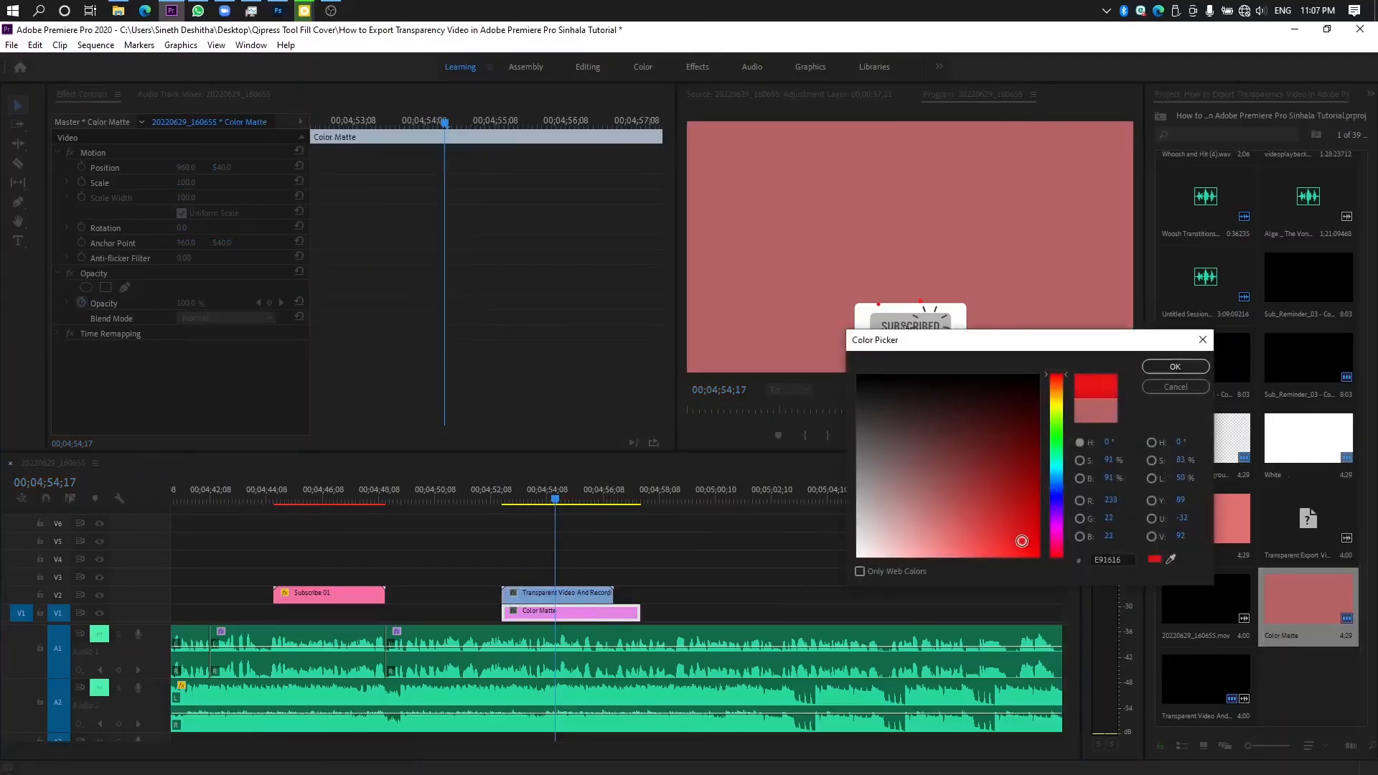
{"action": "left_click", "coordinate": [1158, 371]}
{"action": "key", "text": "ctrl+grave"}
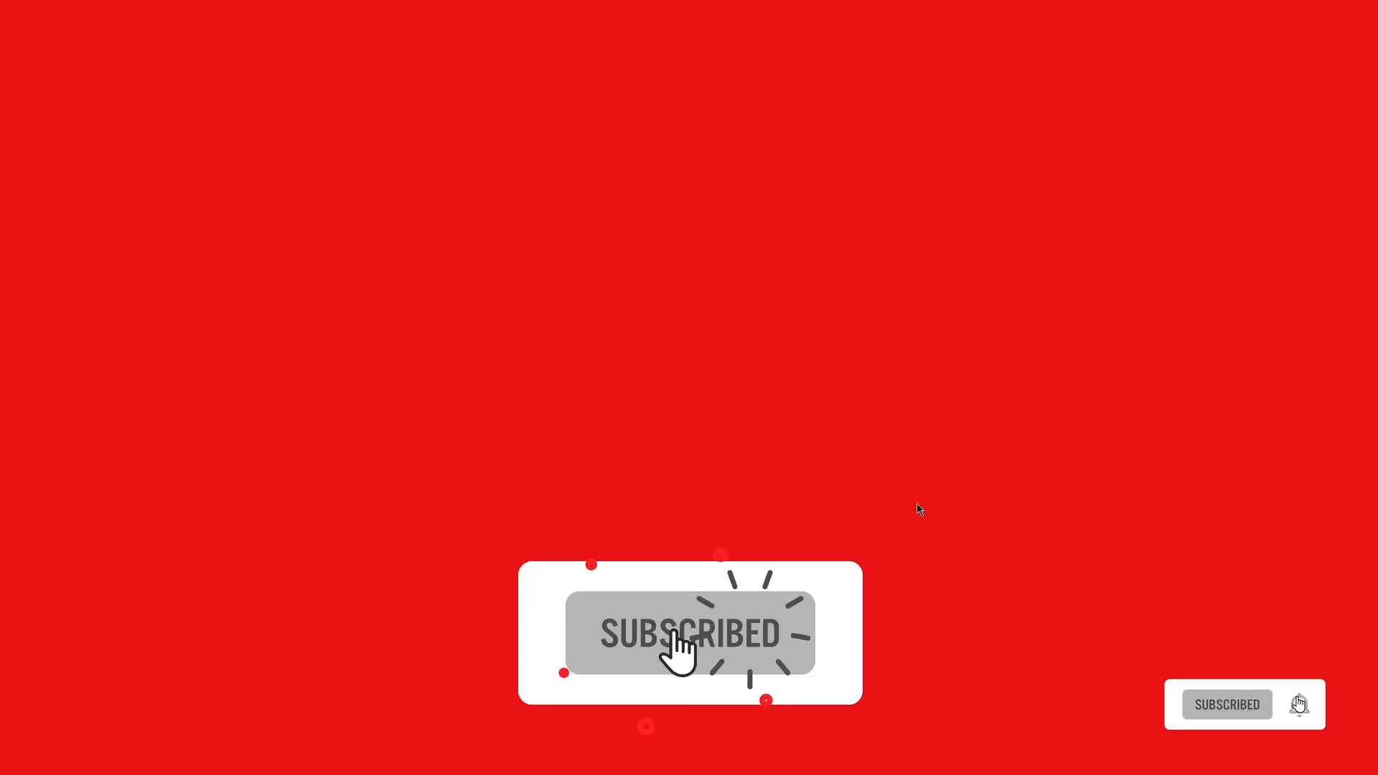
{"action": "key", "text": "ctrl+grave"}
Change the Color Matte beneath the exported video to dark purple 633666
{"action": "double_click", "coordinate": [593, 610]}
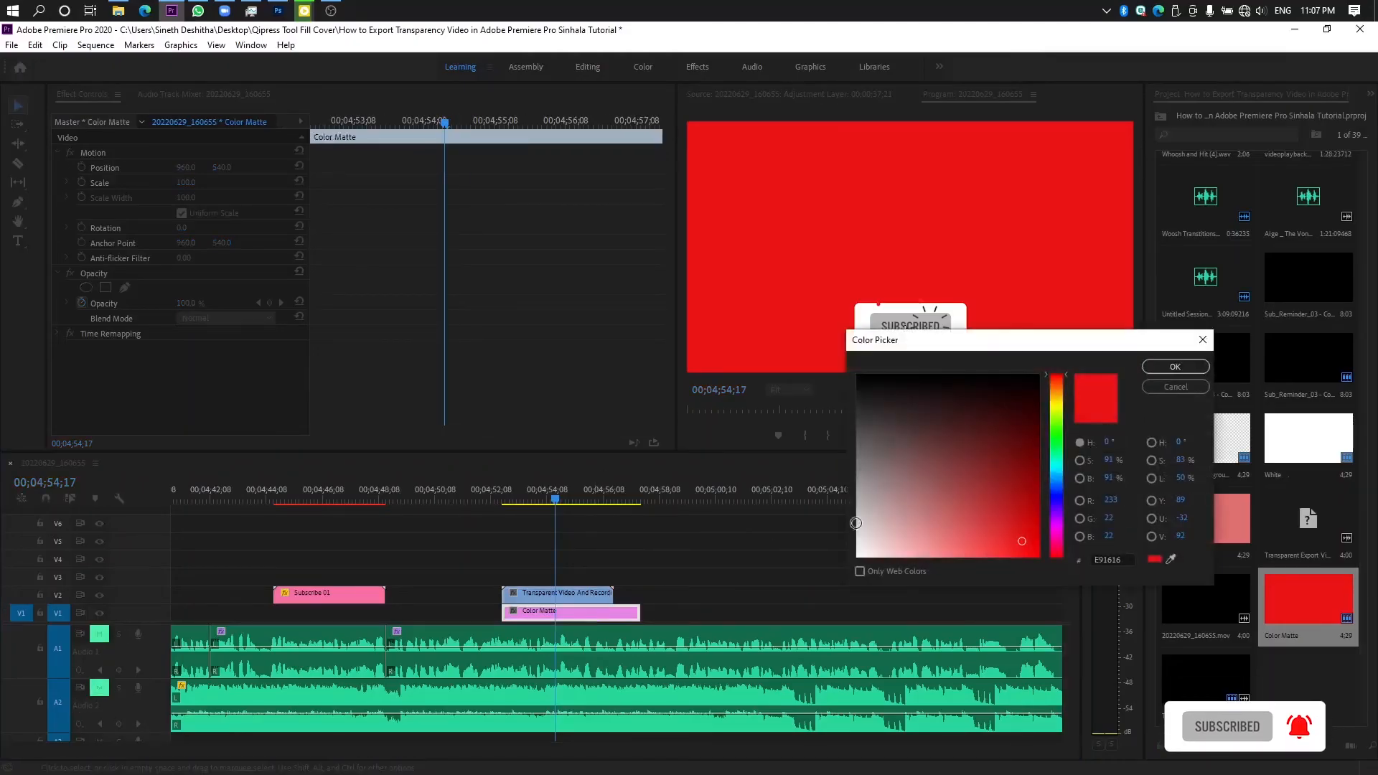
{"action": "left_click", "coordinate": [1003, 524]}
{"action": "left_click", "coordinate": [1057, 525]}
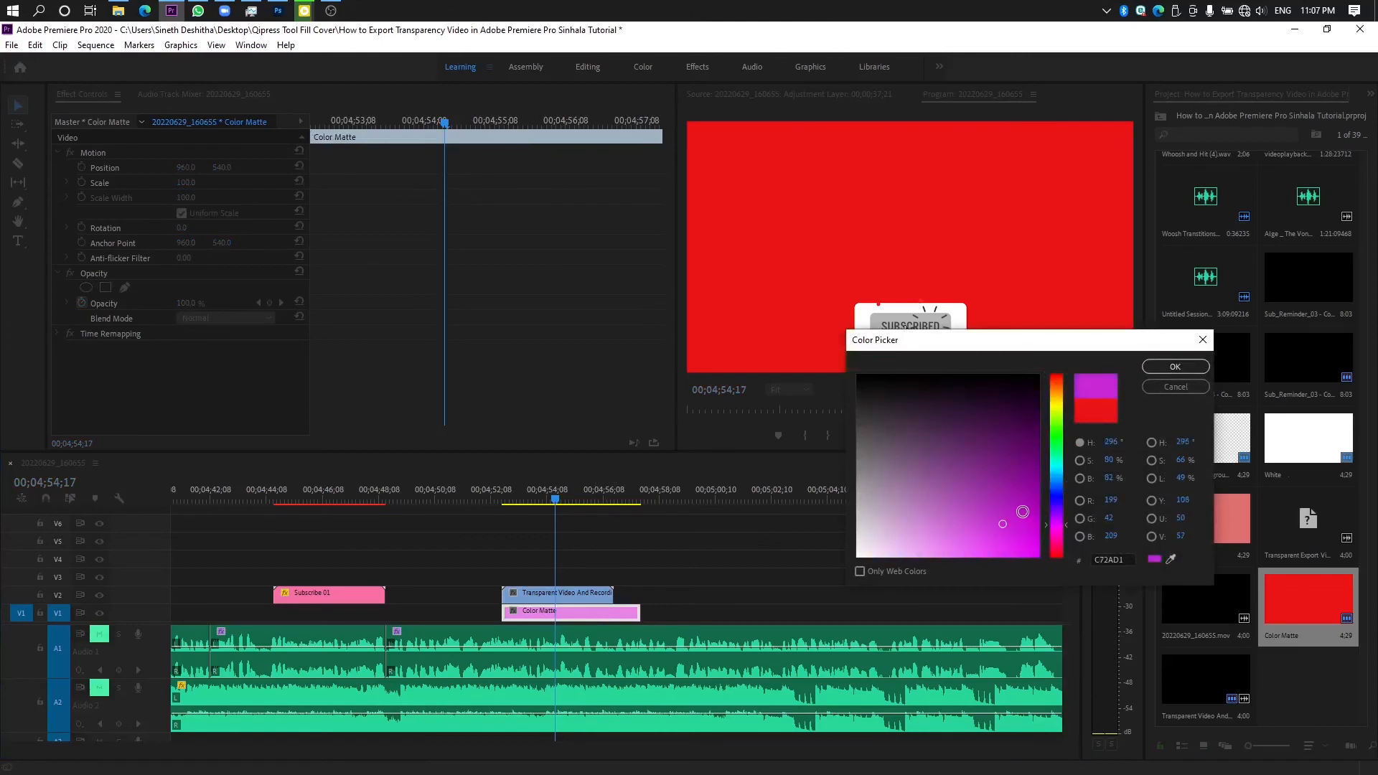
{"action": "left_click", "coordinate": [941, 447]}
{"action": "left_click", "coordinate": [1175, 366]}
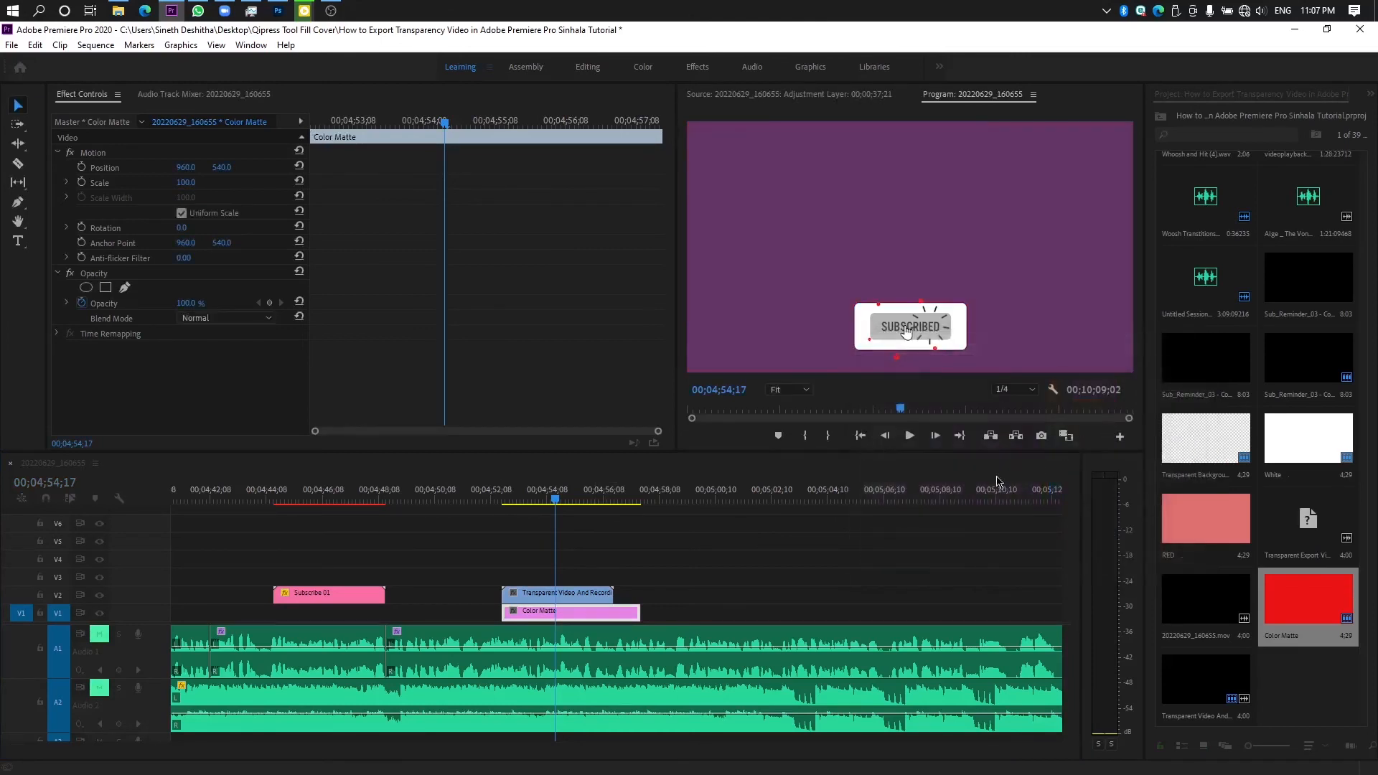
Change the Color Matte beneath the exported video to a light purple and deselect the clip
{"action": "double_click", "coordinate": [581, 612]}
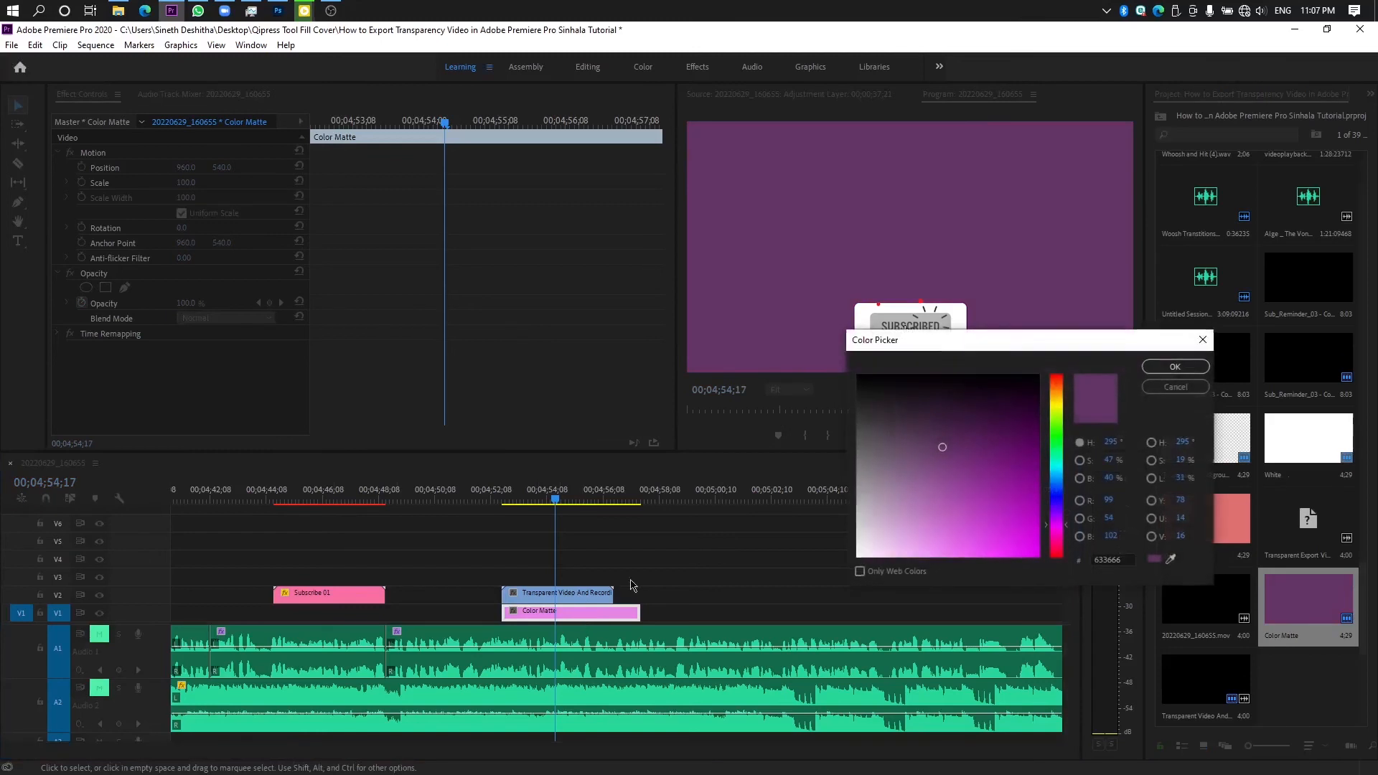
{"action": "left_click_drag", "start_coordinate": [898, 478], "coordinate": [890, 517]}
{"action": "left_click", "coordinate": [1175, 366]}
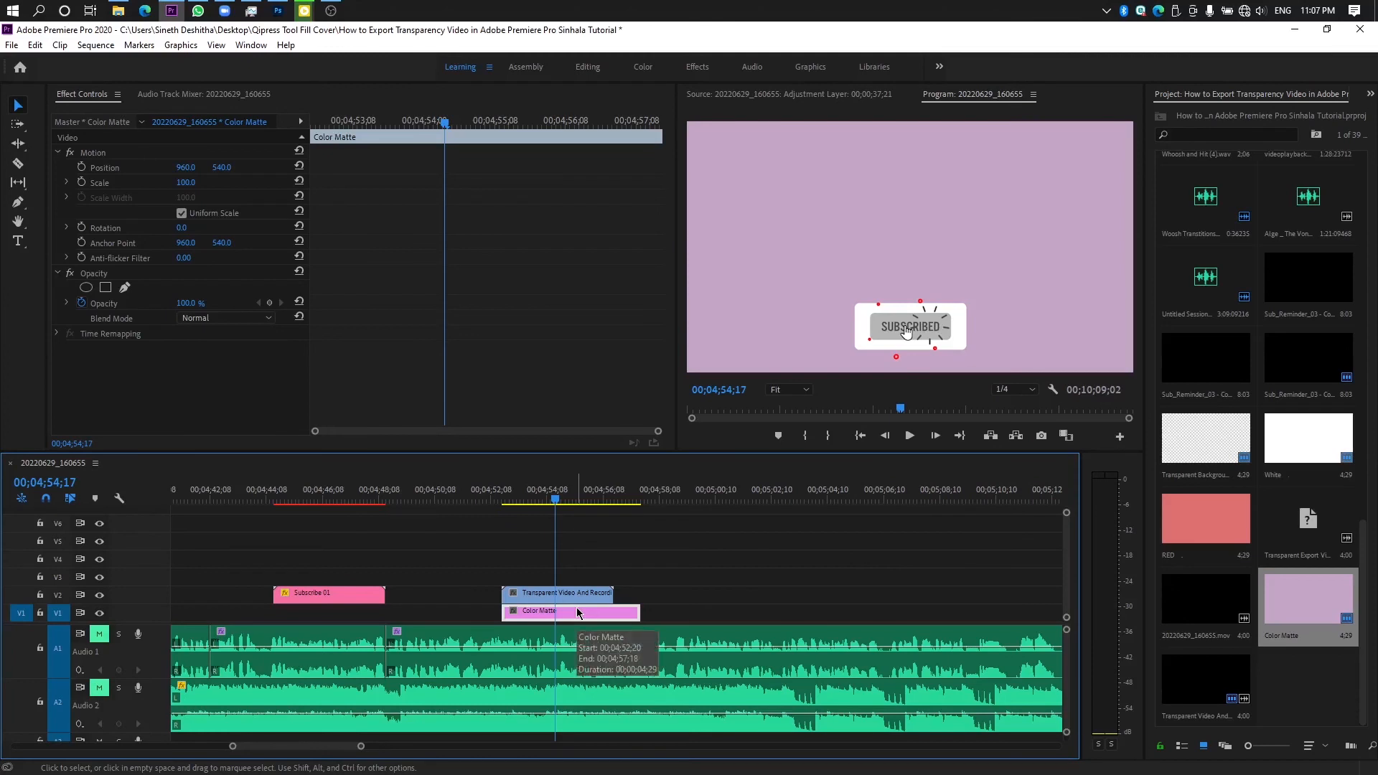
{"action": "left_click", "coordinate": [646, 567]}
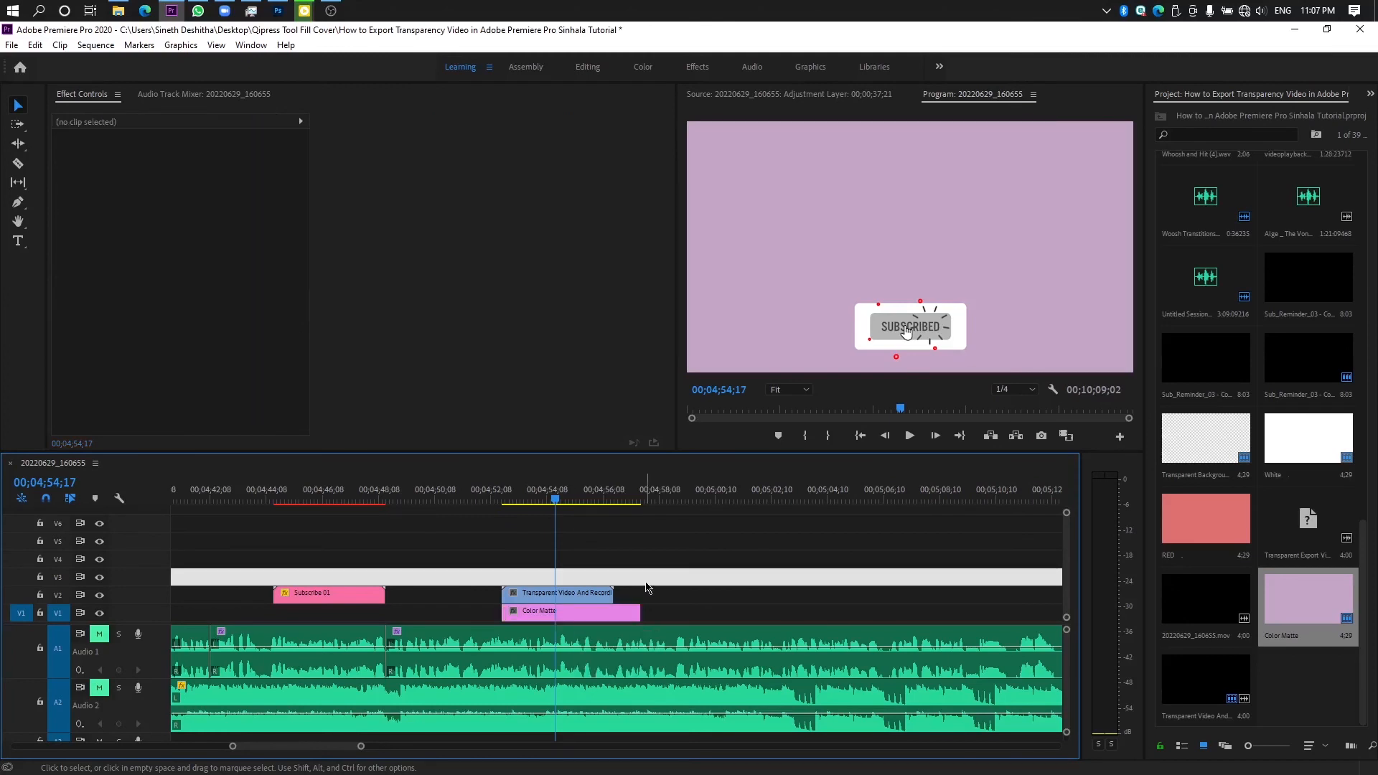